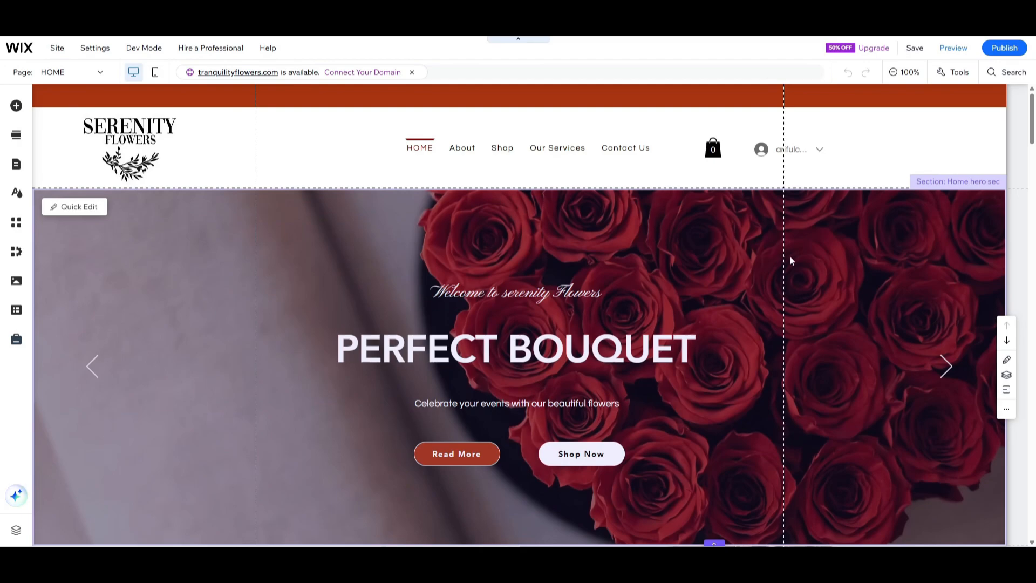
pyautogui.scroll(-20, 464, 224)
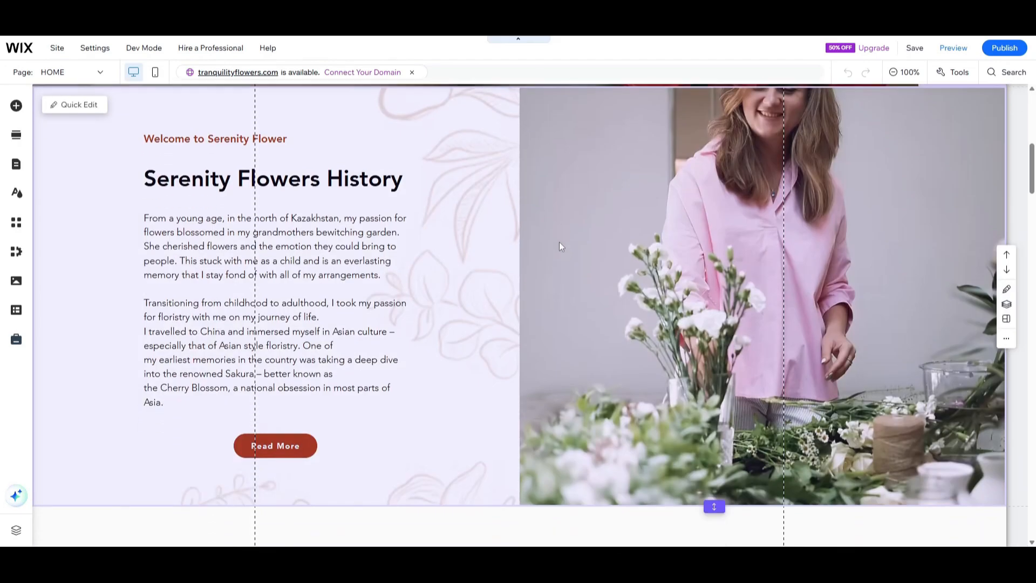
pyautogui.scroll(-8, 561, 243)
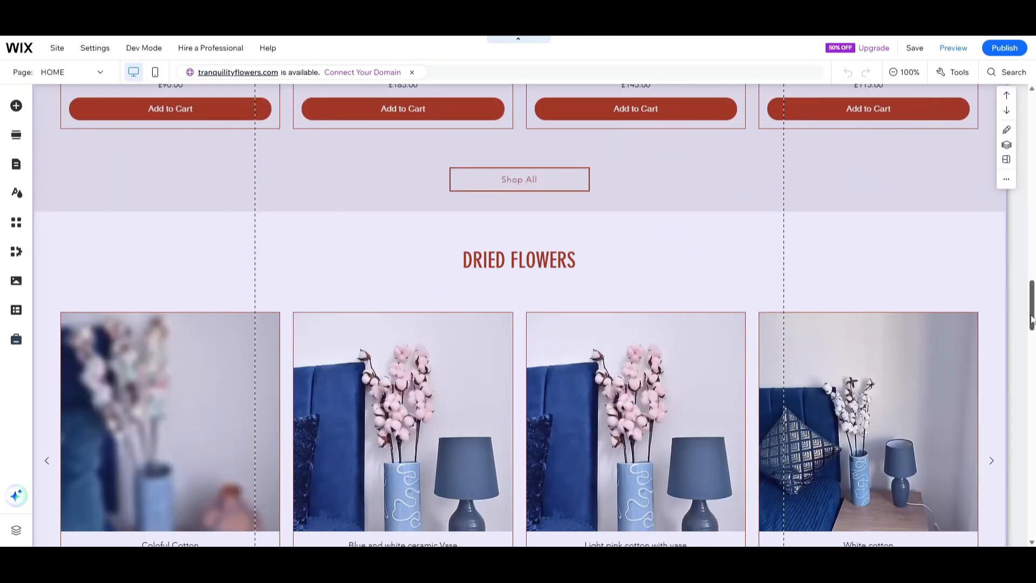
pyautogui.moveTo(1032, 319); pyautogui.dragTo(1035, 86)
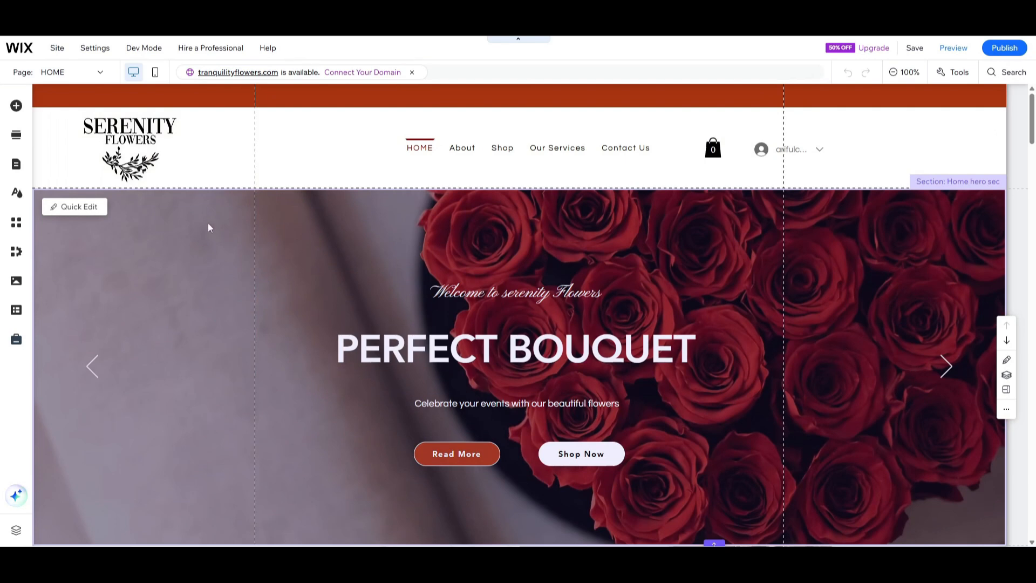
# Find the Wix Multilingual app in the Wix App Market and add it to the site.
pyautogui.click(15, 226)
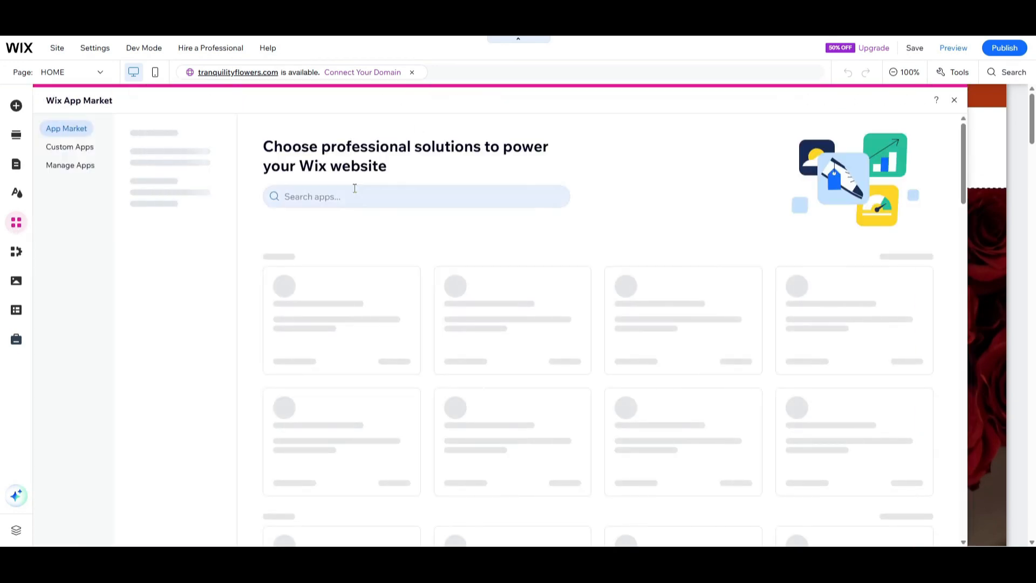
pyautogui.click(354, 190)
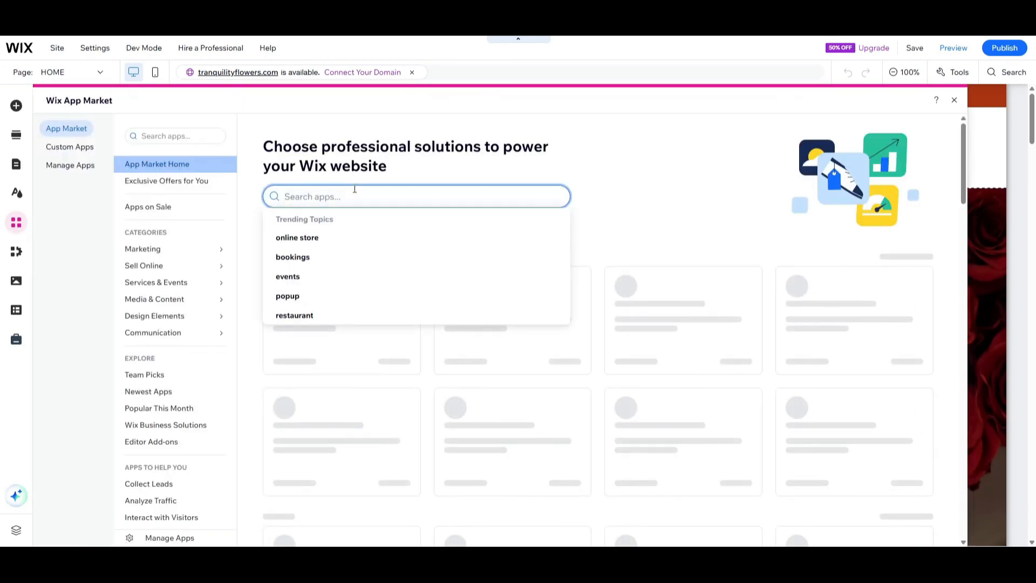
pyautogui.write('wix multi')
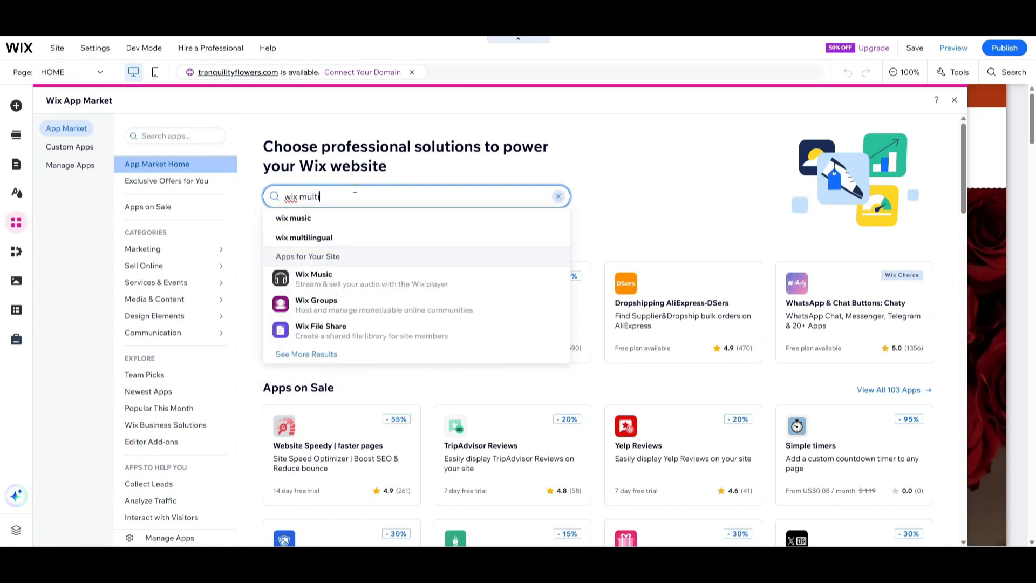
pyautogui.click(347, 218)
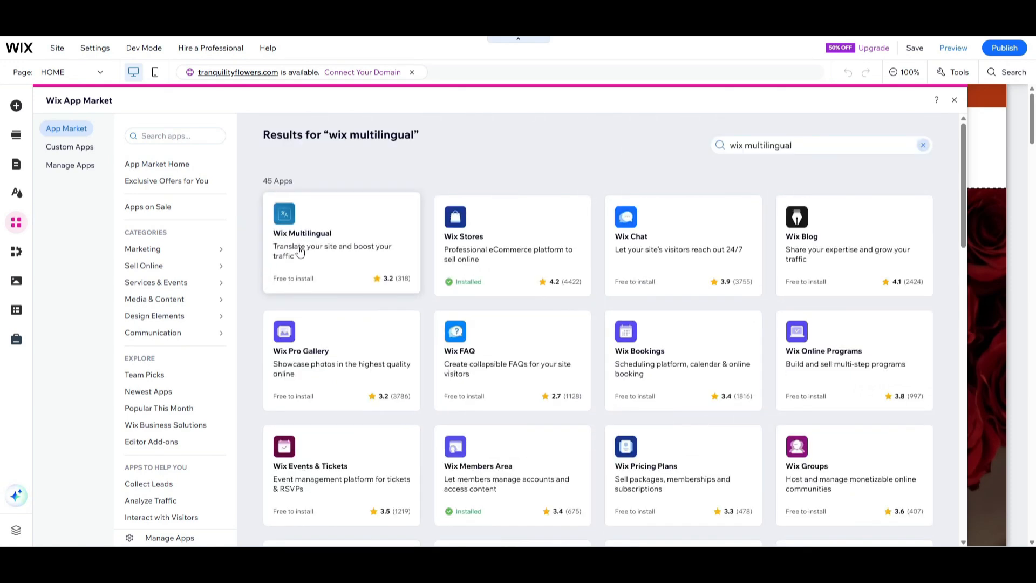
pyautogui.click(305, 241)
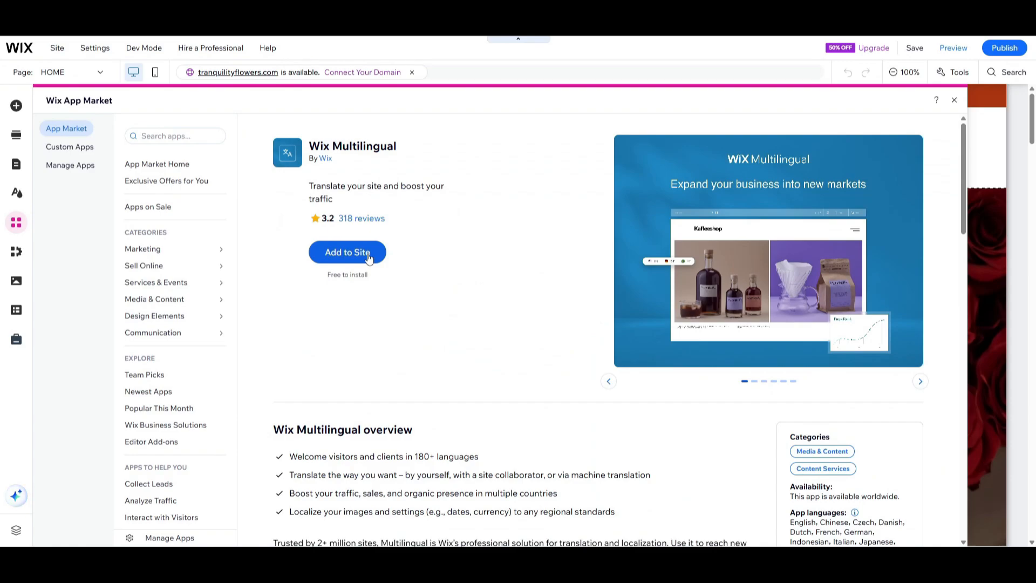
pyautogui.click(368, 257)
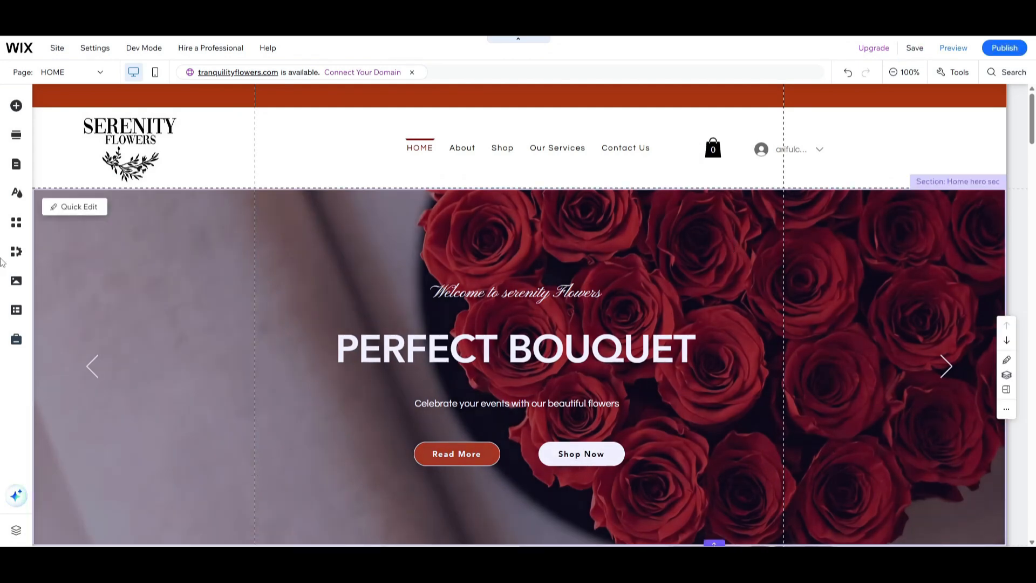
# Go to the site's dashboard and open Wix Multilingual from the installed apps.
pyautogui.moveTo(22, 51)
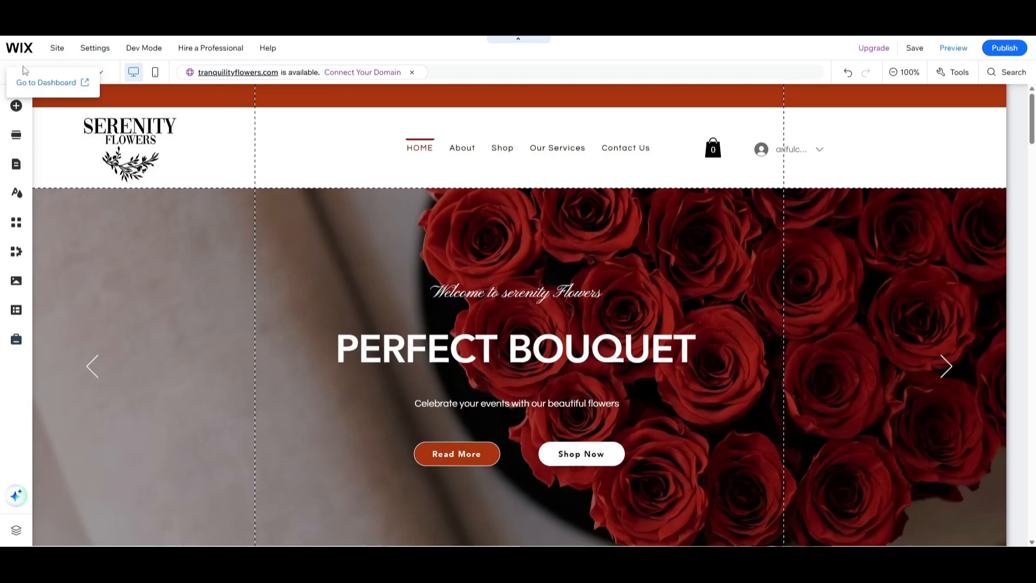
pyautogui.click(43, 86)
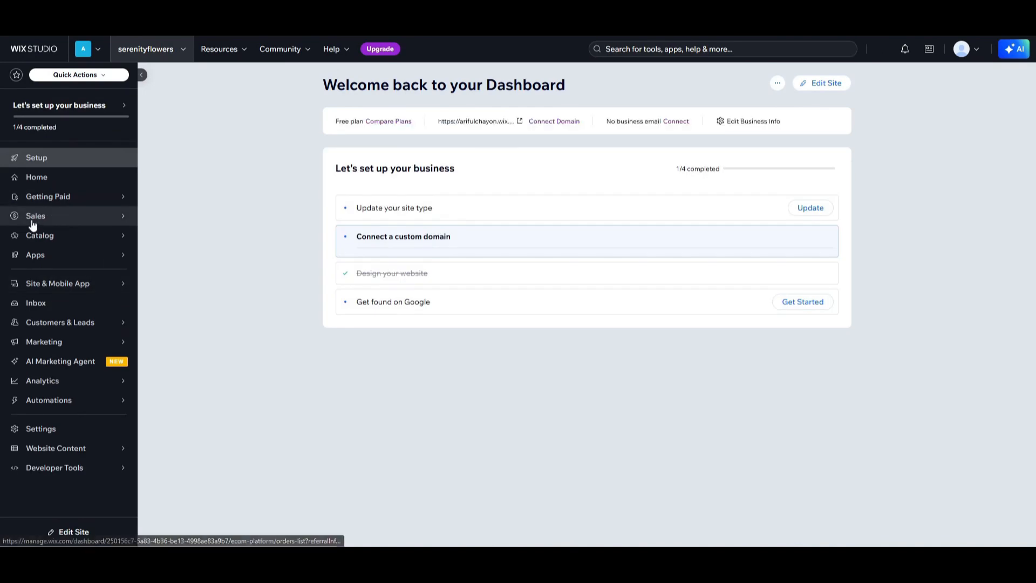
pyautogui.moveTo(108, 255)
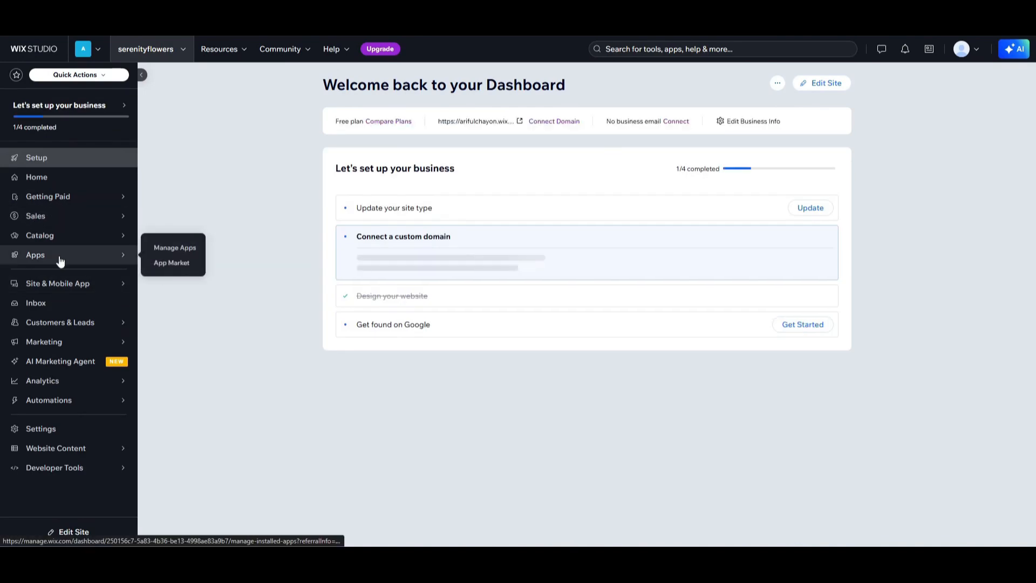
pyautogui.click(162, 263)
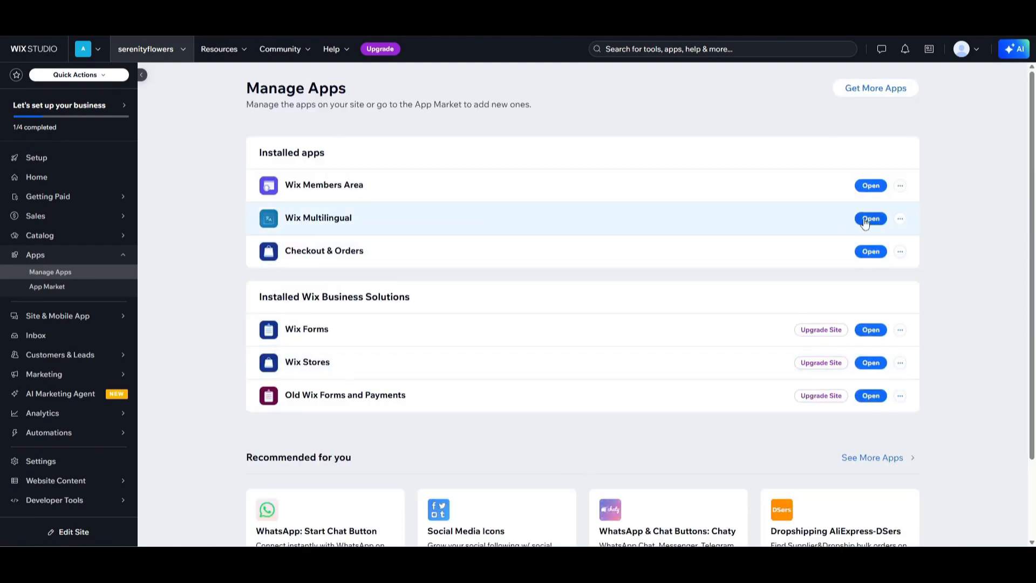
pyautogui.click(868, 221)
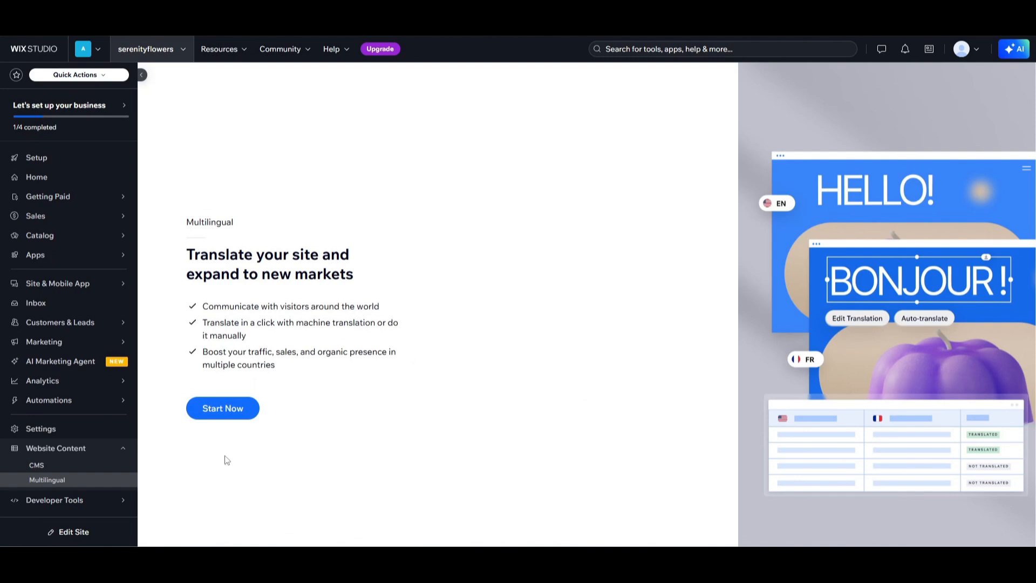
# Set up the multilingual site with English as the original language and the United States flag.
pyautogui.click(217, 413)
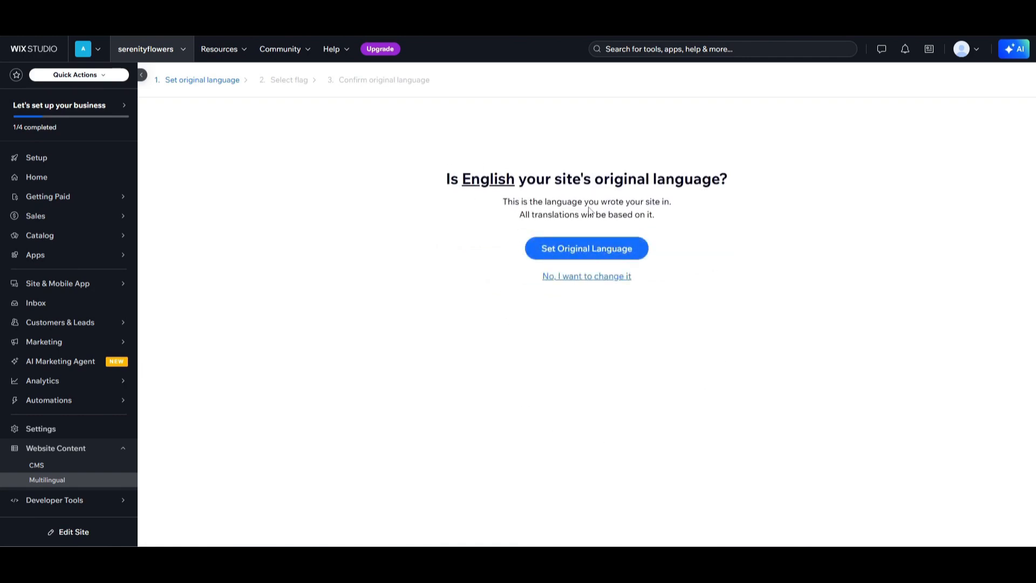
pyautogui.click(588, 261)
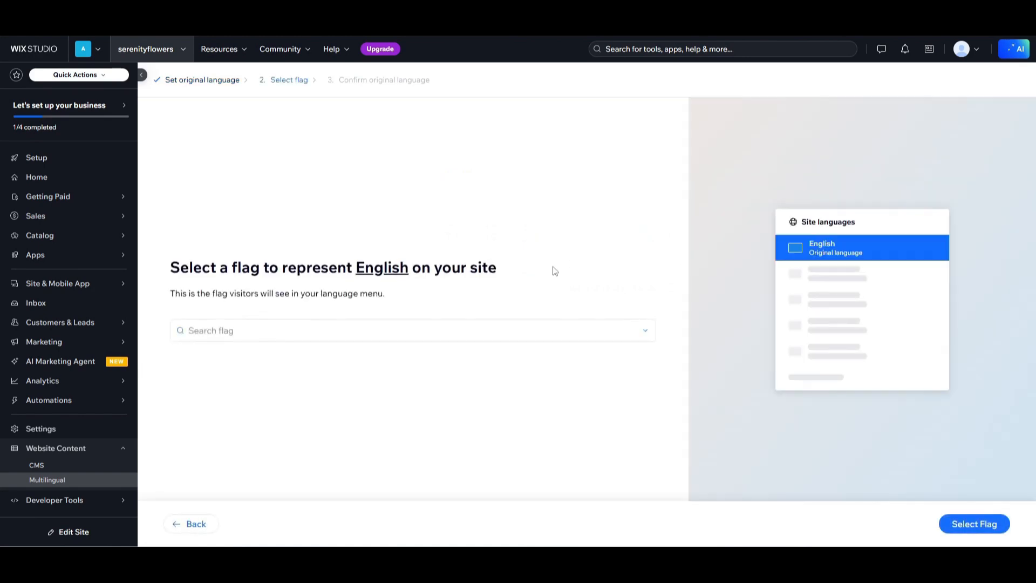
pyautogui.click(324, 335)
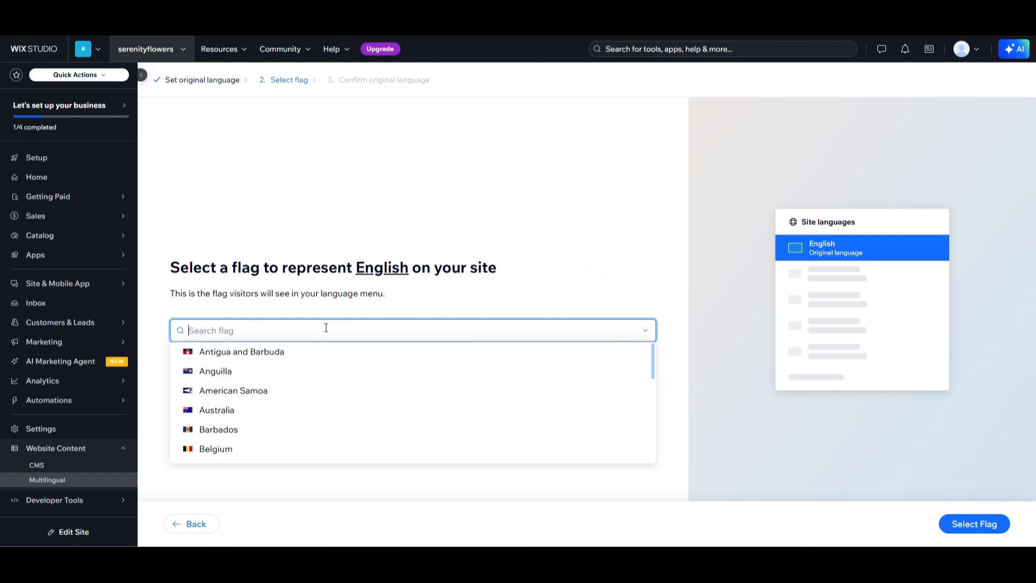
pyautogui.write('usa')
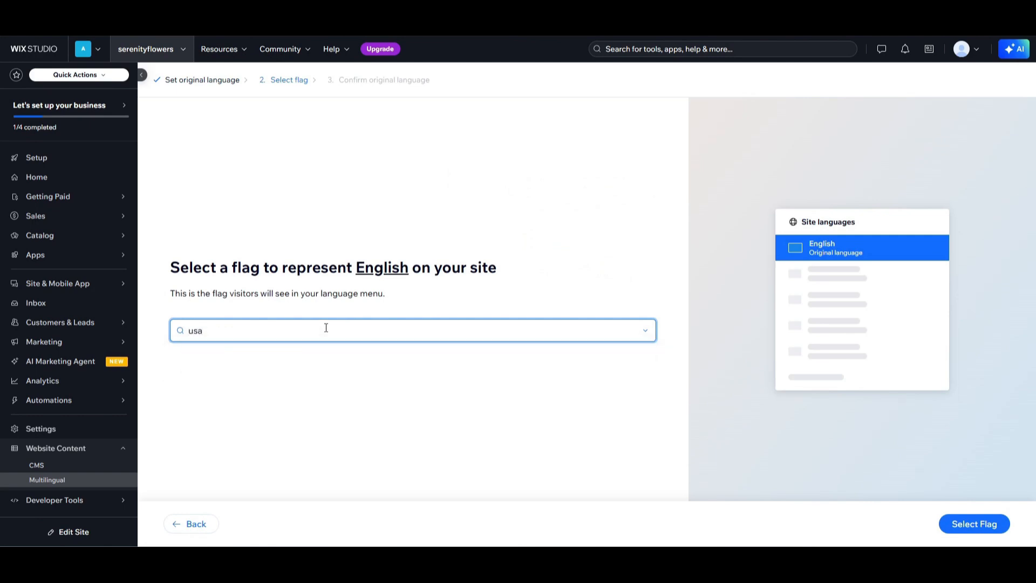
pyautogui.press('BackSpace')
pyautogui.press('BackSpace')
pyautogui.write('n')
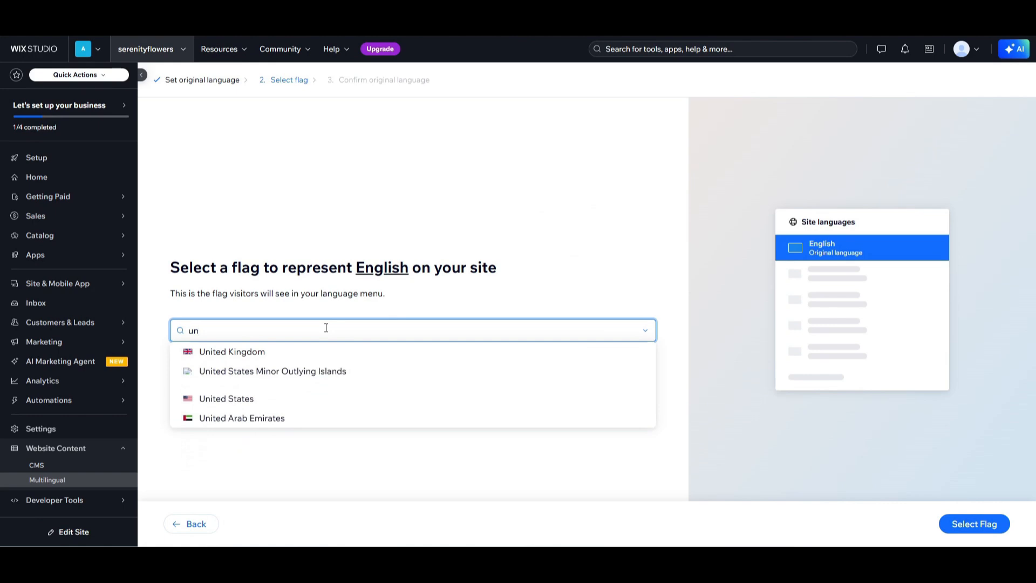
pyautogui.click(304, 401)
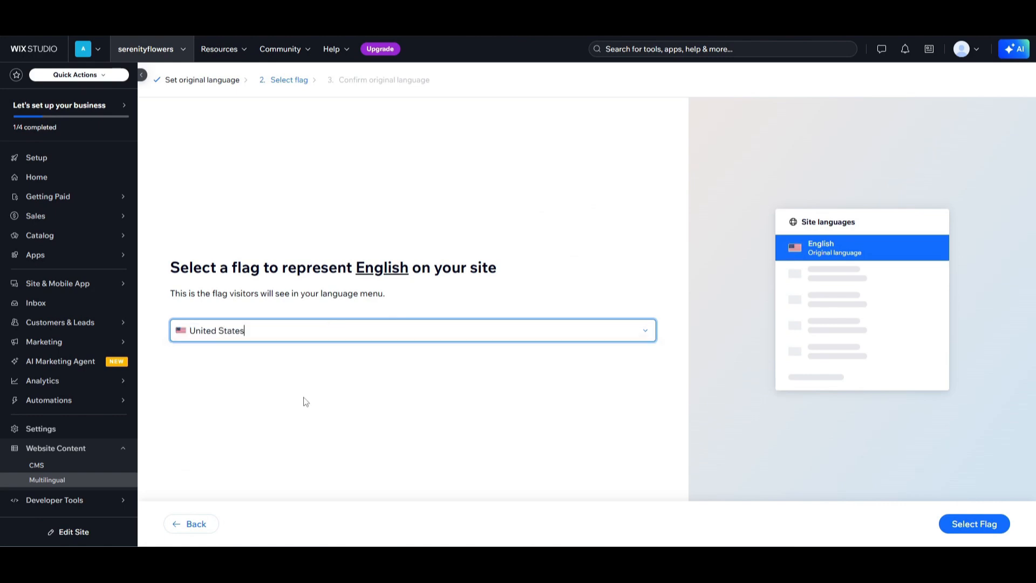
pyautogui.click(972, 528)
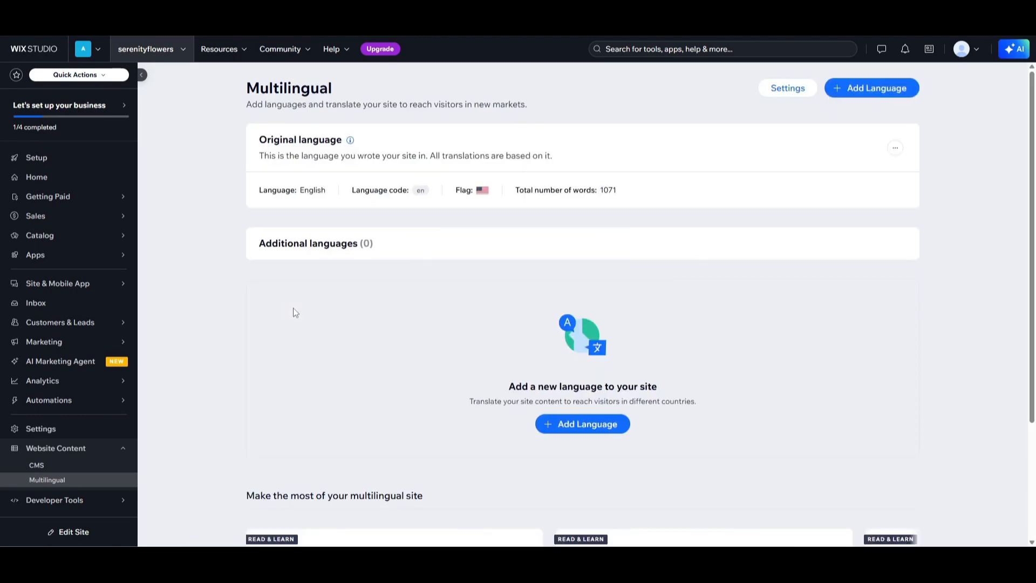
# Start a new site language with German as the language and Germany as its flag.
pyautogui.click(577, 425)
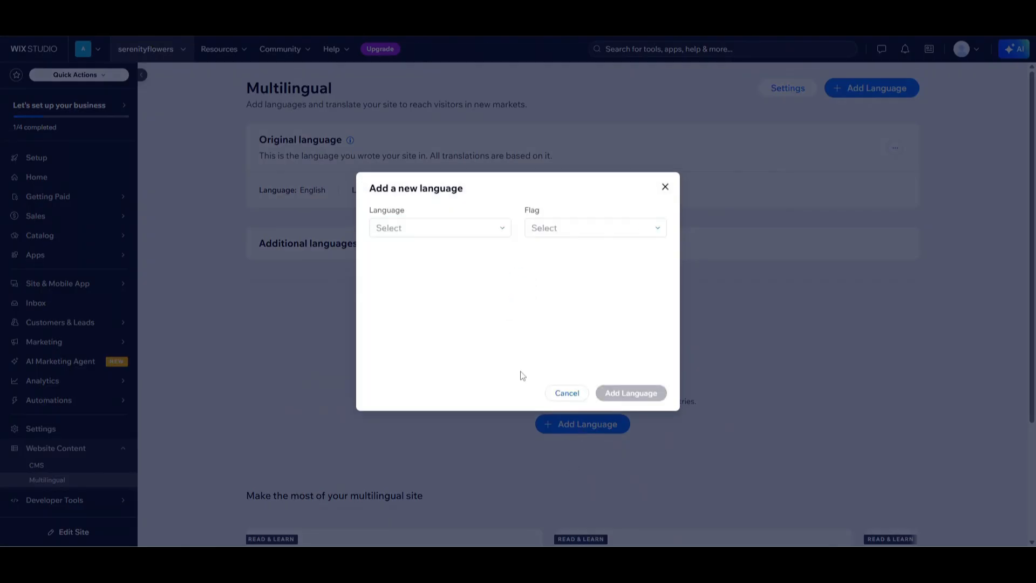
pyautogui.click(493, 235)
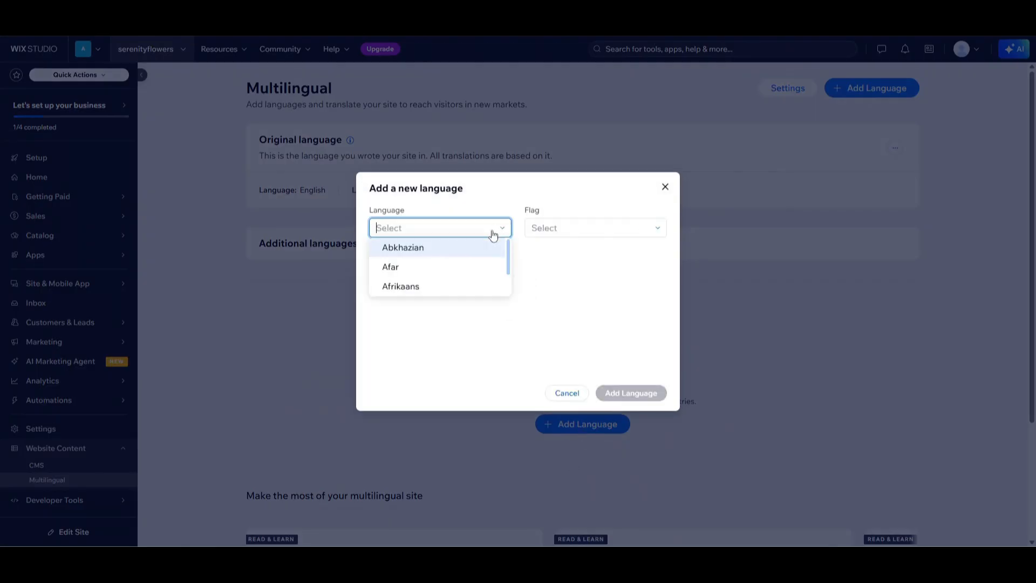
pyautogui.write('ger')
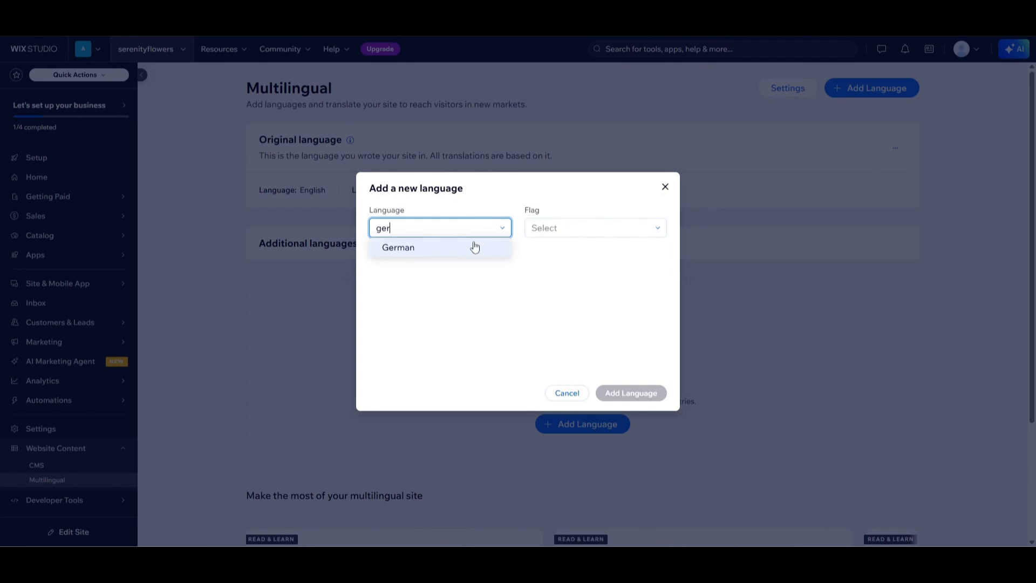
pyautogui.click(473, 245)
pyautogui.click(643, 202)
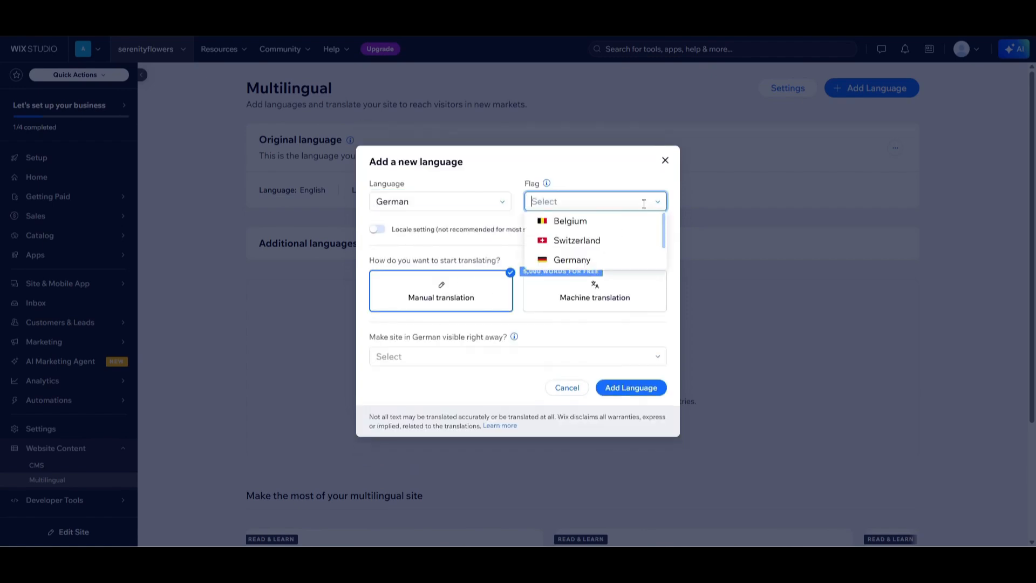
pyautogui.click(607, 259)
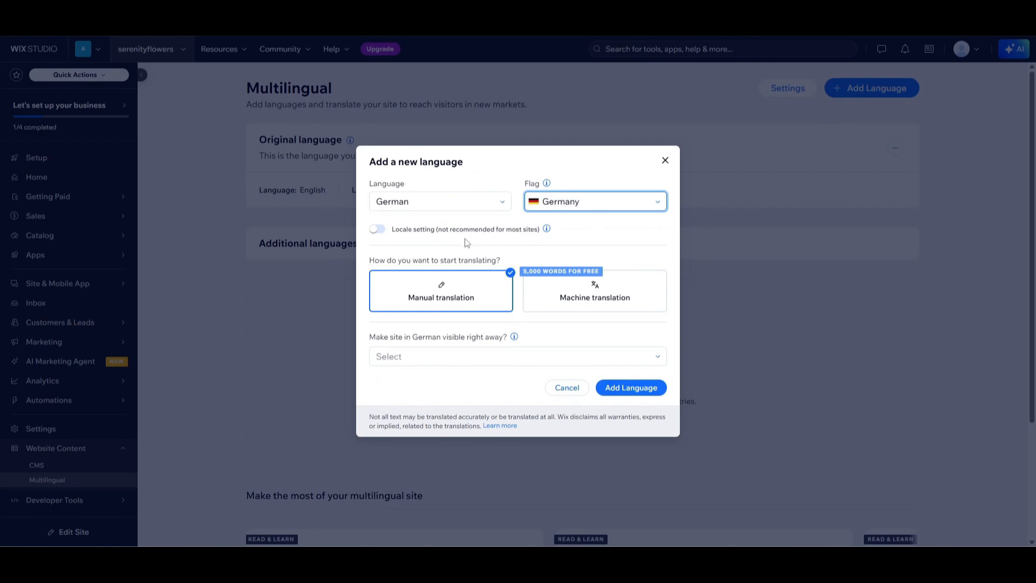
# Choose machine translation, make the German site visible right away, and add the language.
pyautogui.click(615, 313)
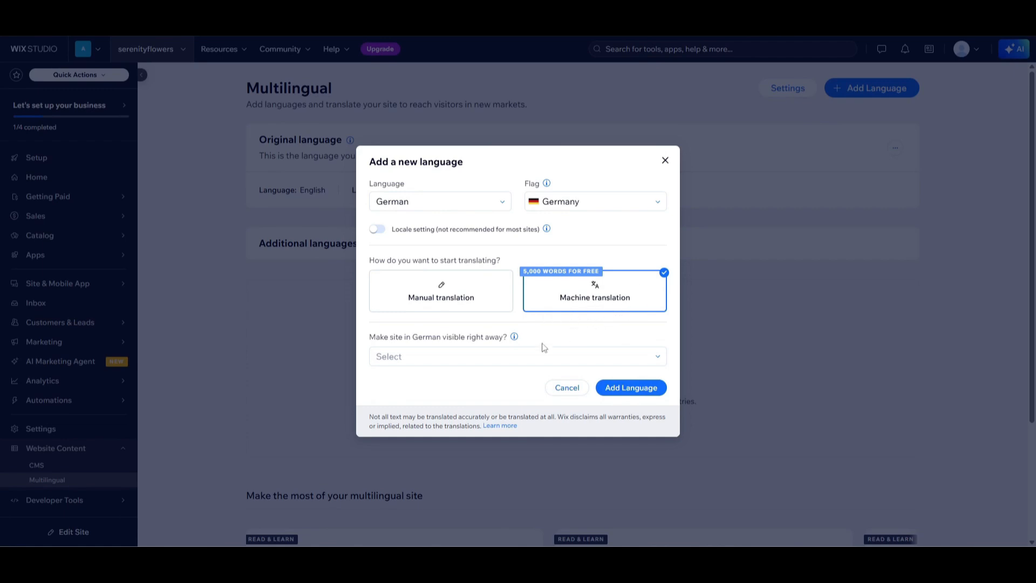
pyautogui.click(531, 365)
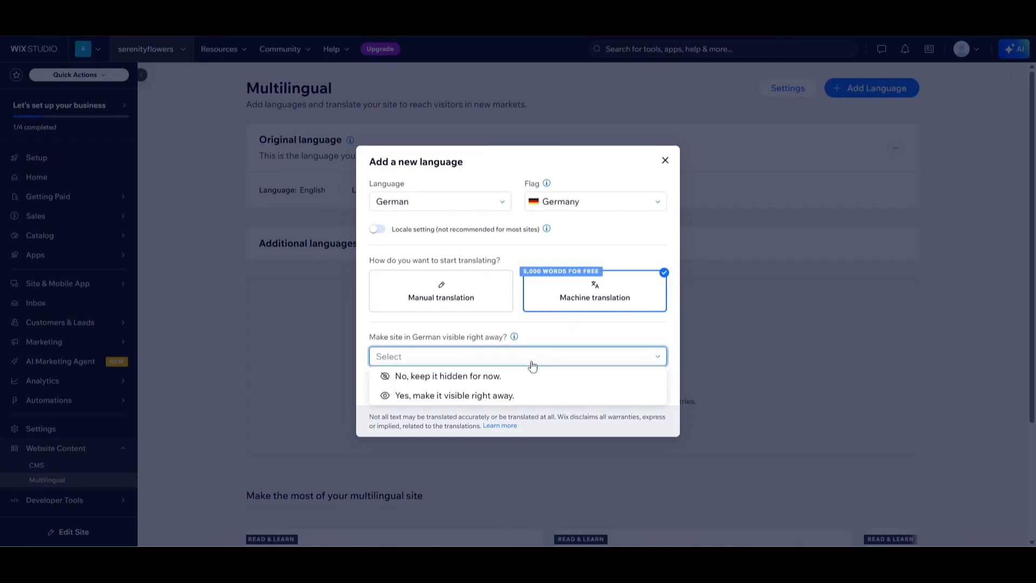
pyautogui.click(436, 403)
pyautogui.click(629, 391)
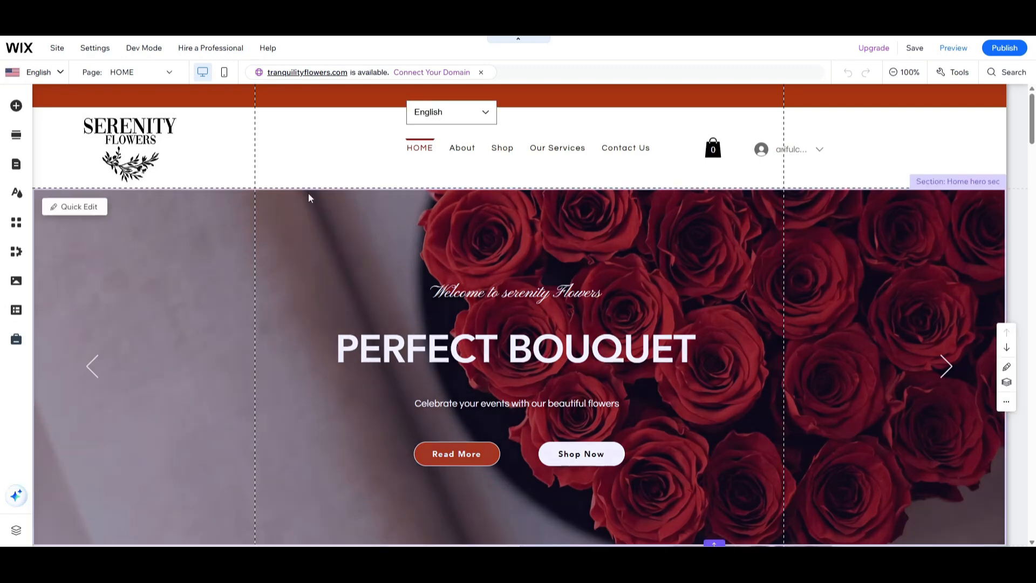
pyautogui.click(58, 79)
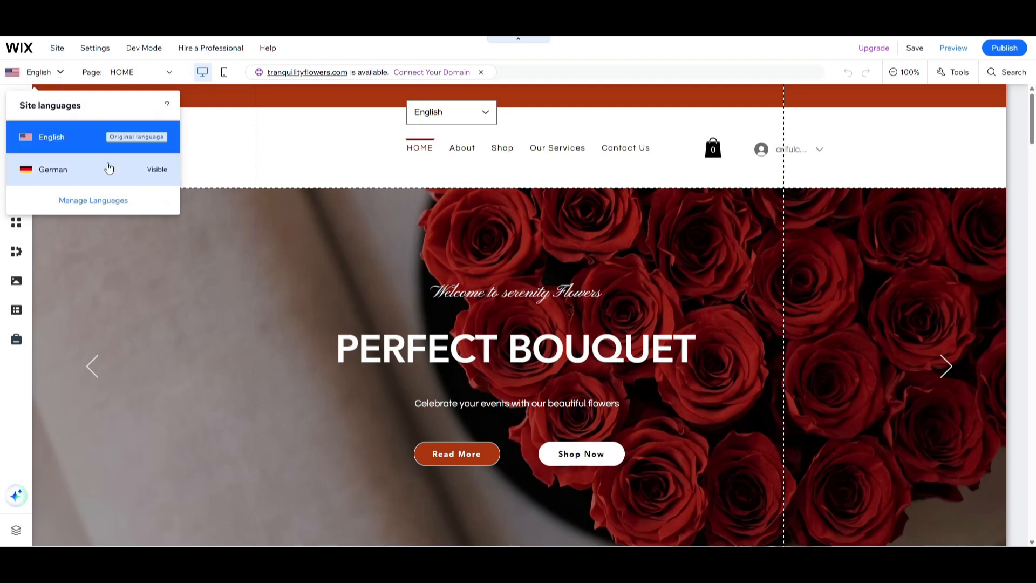
pyautogui.click(81, 147)
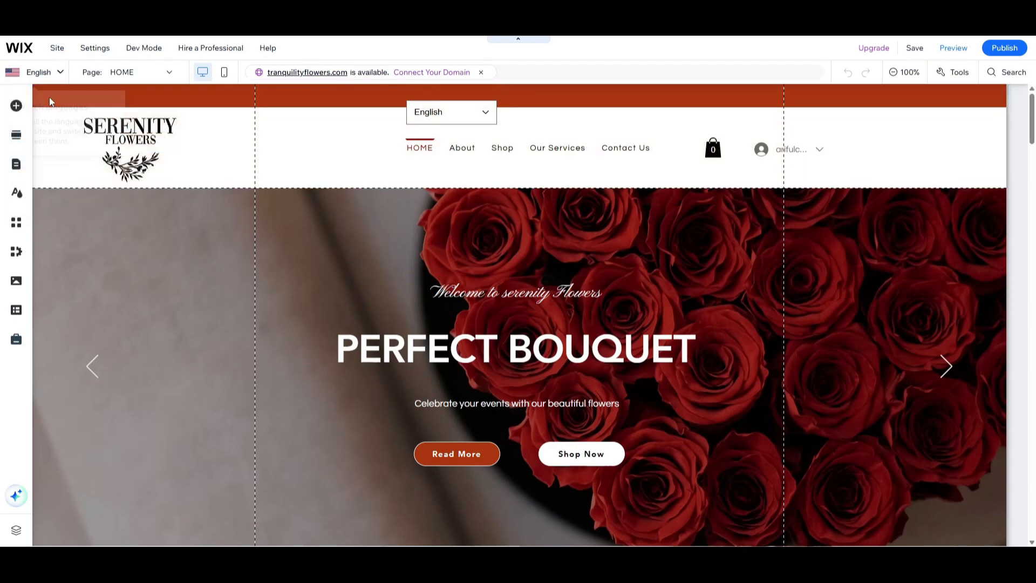
pyautogui.click(53, 76)
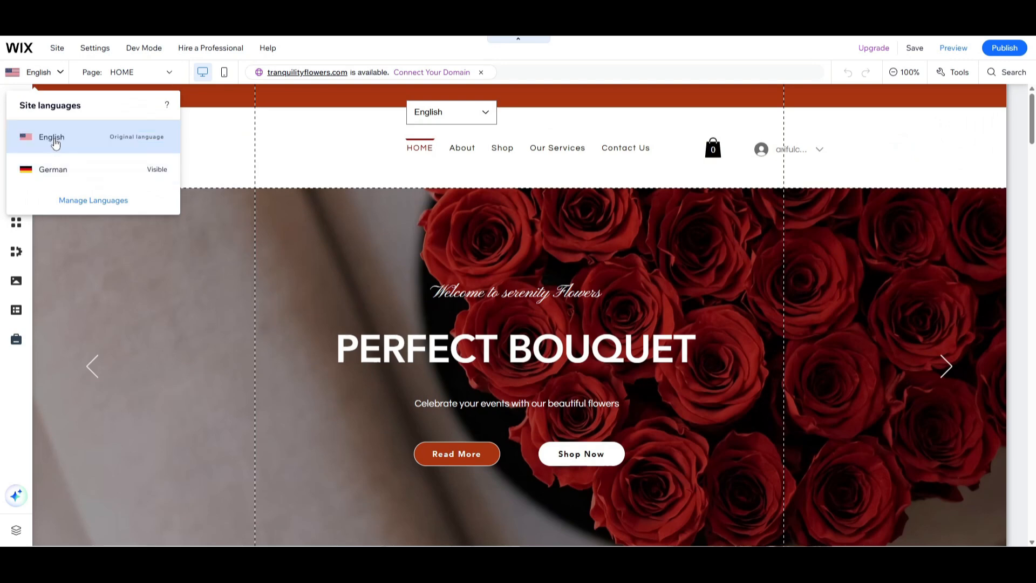
# Place the language menu in the header row between the Contact Us link and the cart icon.
pyautogui.click(470, 135)
pyautogui.moveTo(470, 135); pyautogui.dragTo(673, 151)
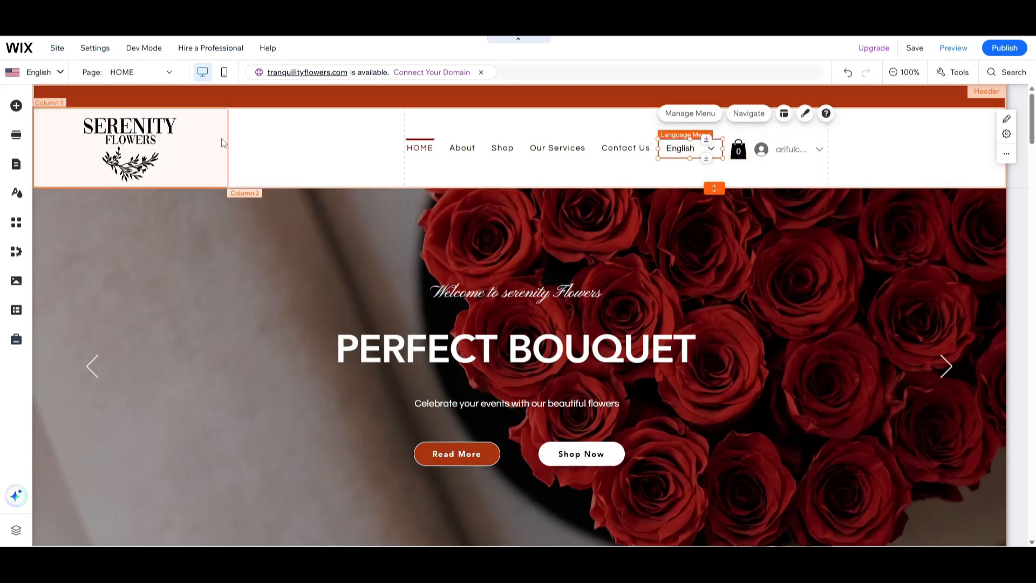
# Switch the editor from the English site to the German version.
pyautogui.click(63, 74)
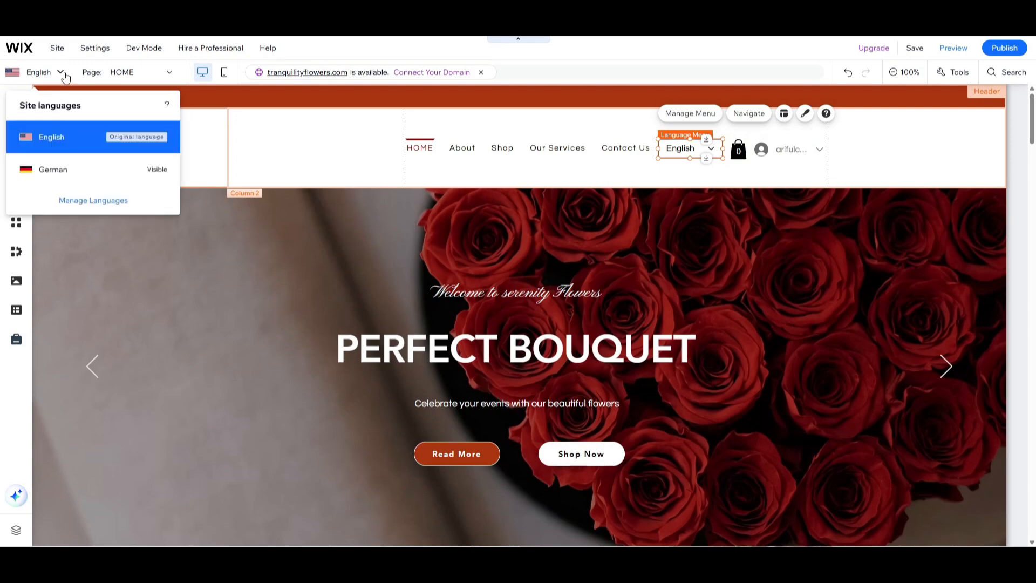
pyautogui.click(59, 172)
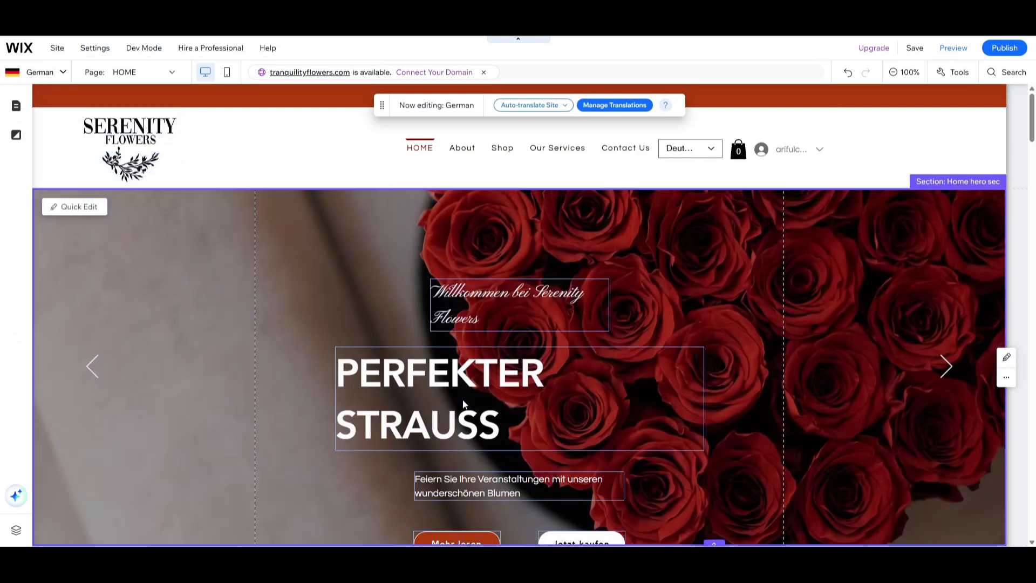
# Center-align the German heading "PERFEKTER STRAUSS" in the first hero slide.
pyautogui.click(432, 395)
pyautogui.doubleClick(500, 416)
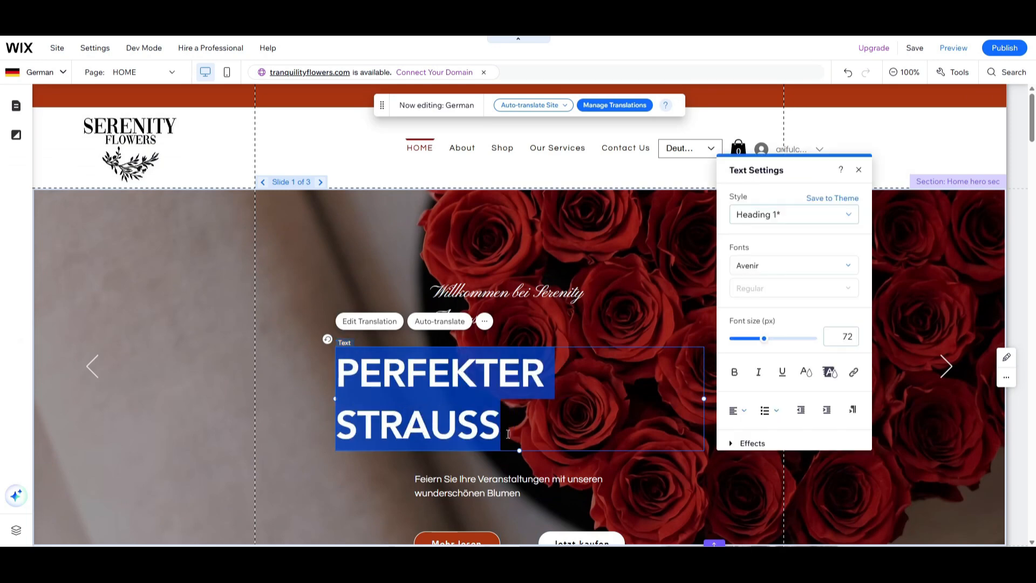
pyautogui.click(738, 411)
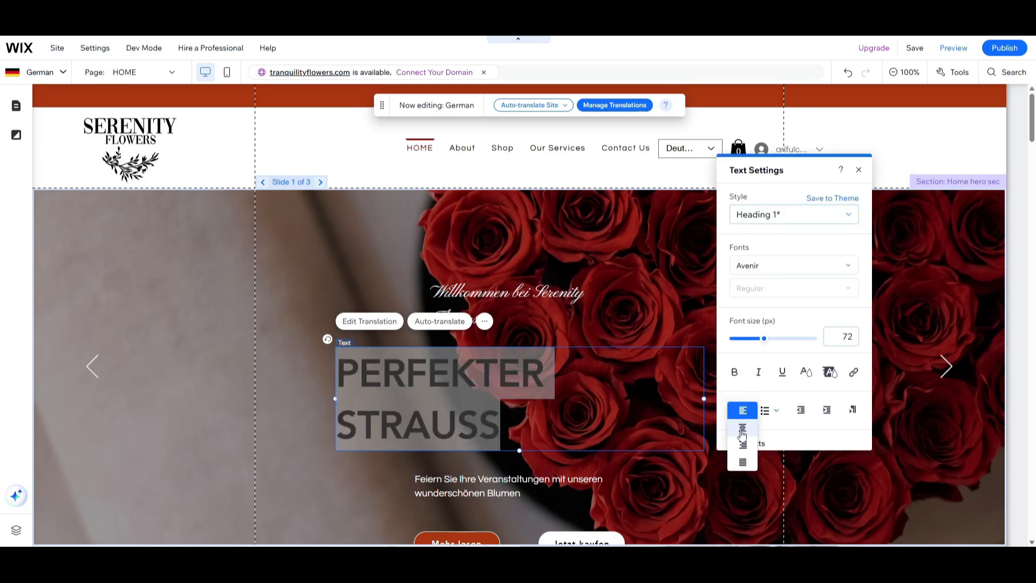
pyautogui.click(743, 429)
pyautogui.click(626, 309)
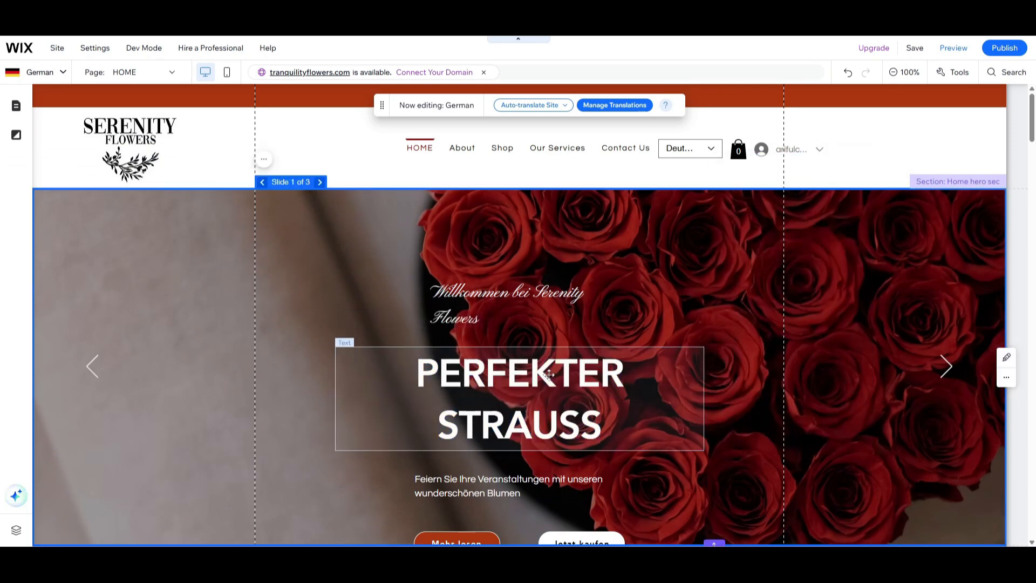
# Center-align the script welcome line "Willkommen bei Serenity Flowers" above the hero heading.
pyautogui.click(474, 309)
pyautogui.doubleClick(474, 309)
pyautogui.click(648, 353)
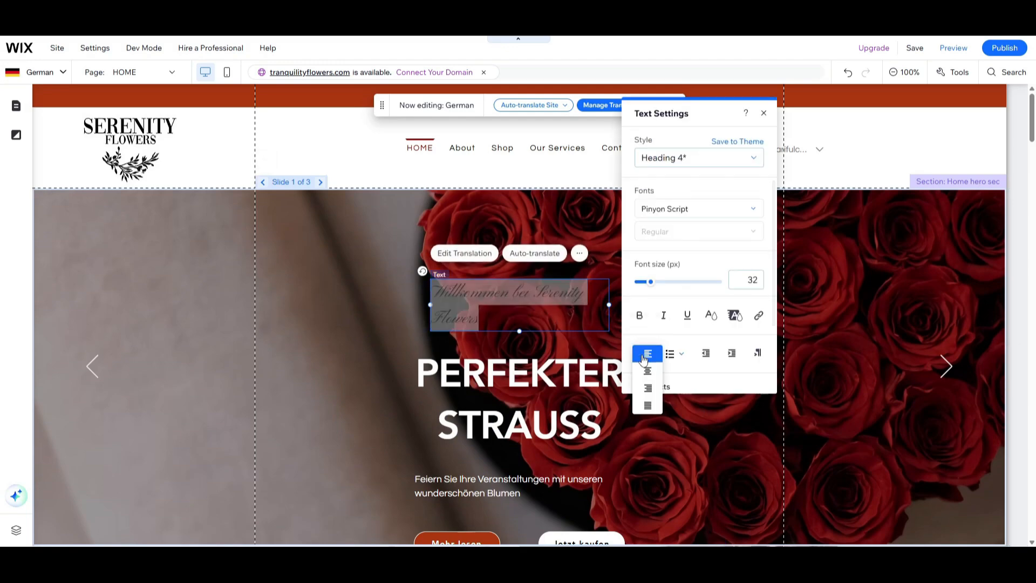
pyautogui.click(650, 372)
pyautogui.scroll(-4, 451, 381)
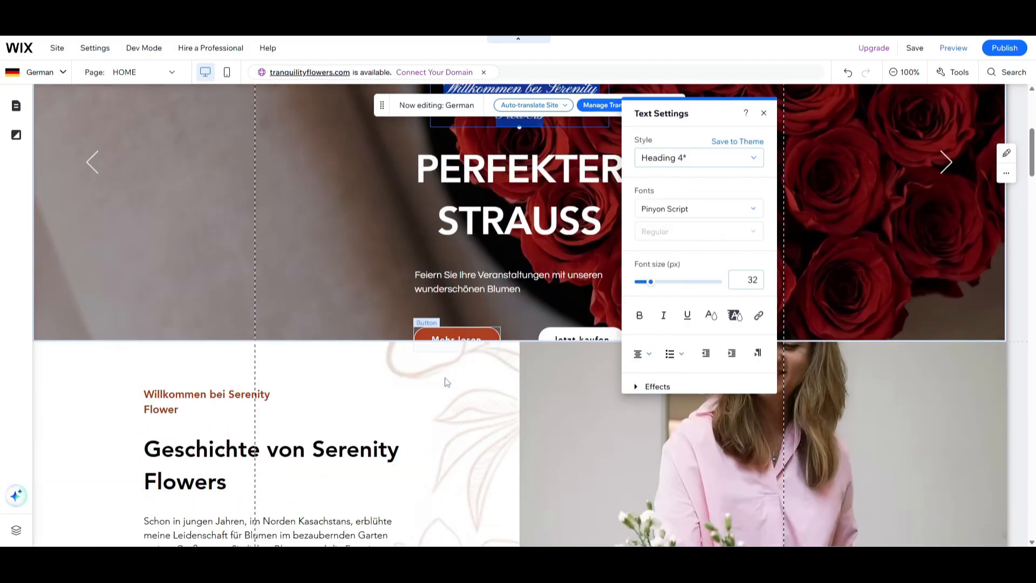
pyautogui.scroll(4, 452, 380)
pyautogui.click(531, 217)
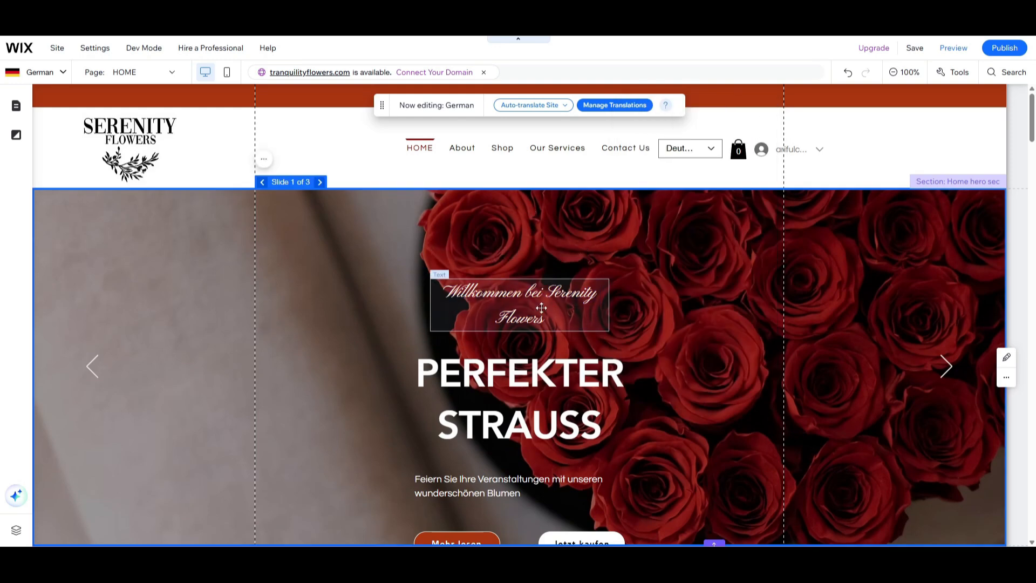
# Widen the hero welcome line's text box so it fits on one line, and accept the change for all site languages.
pyautogui.click(538, 310)
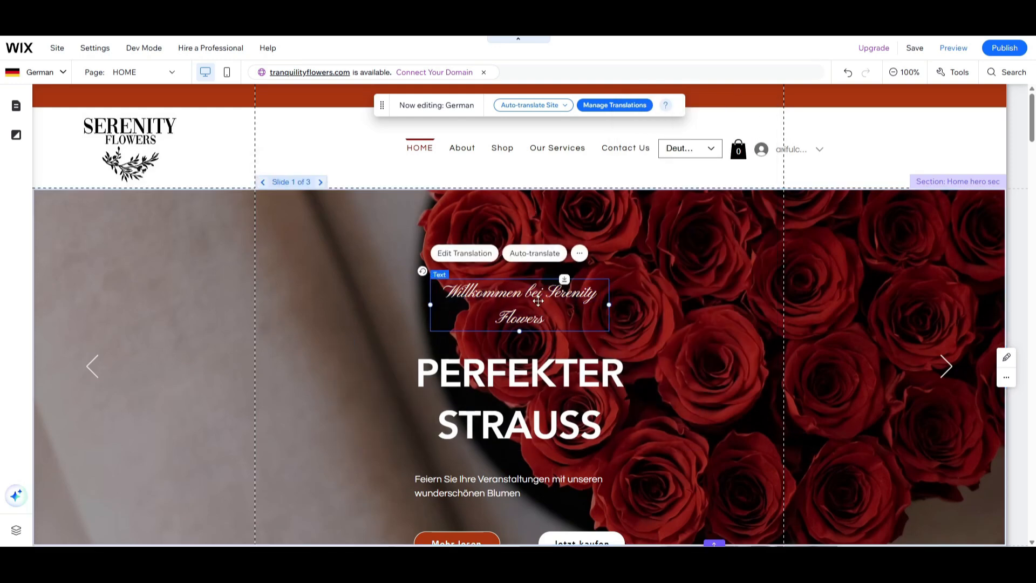
pyautogui.moveTo(610, 305); pyautogui.dragTo(635, 305)
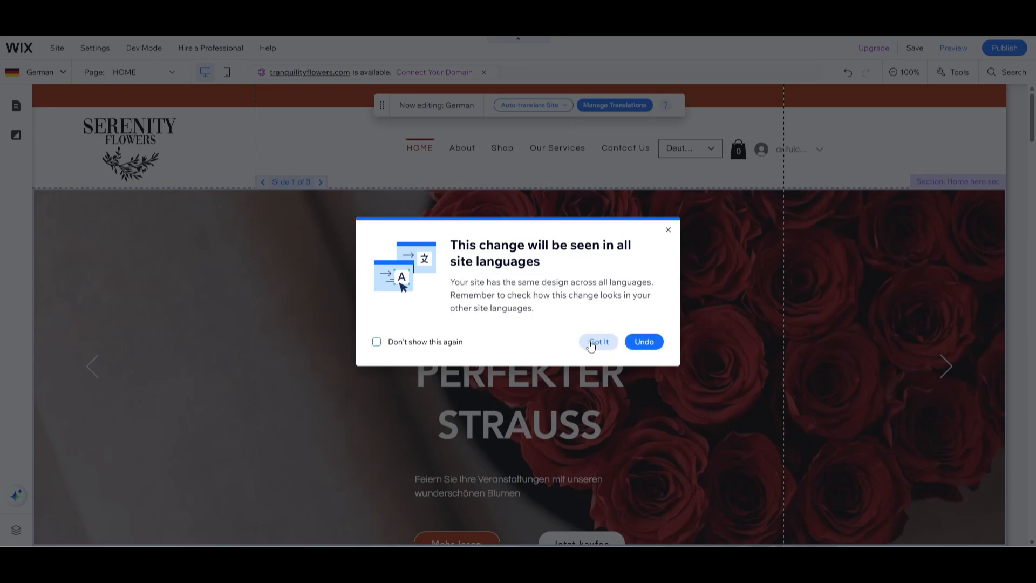
pyautogui.click(594, 342)
pyautogui.click(702, 371)
pyautogui.click(720, 377)
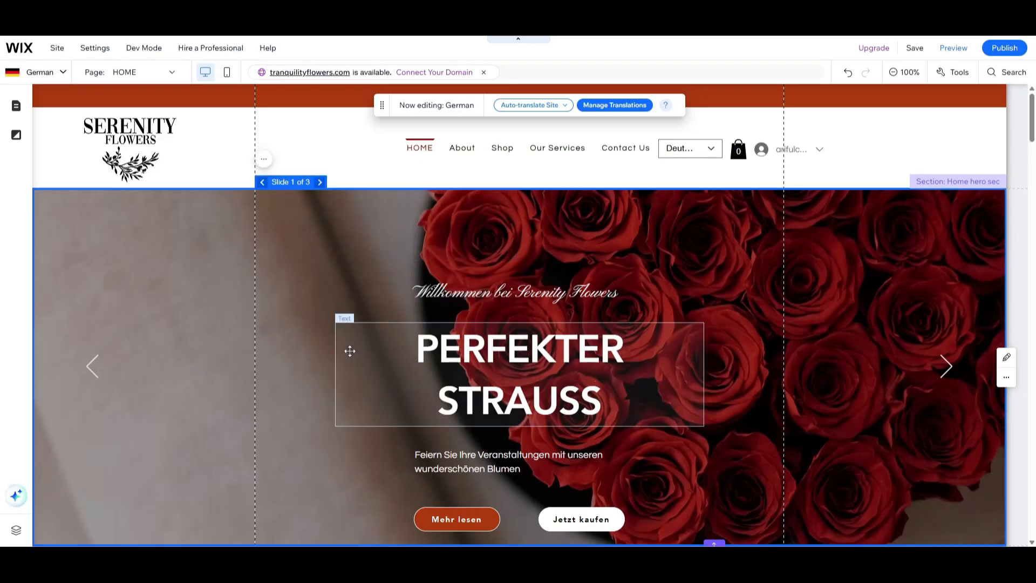
# Widen the "PERFEKTER STRAUSS" text box so the heading fits on one line, and move it slightly up towards the welcome line.
pyautogui.click(344, 381)
pyautogui.moveTo(334, 377); pyautogui.dragTo(311, 377)
pyautogui.moveTo(475, 354); pyautogui.dragTo(484, 342)
# Move the tagline "Feiern Sie Ihre Veranstaltungen mit unseren wunderschönen Blumen" up closer to the heading and narrow its text box slightly.
pyautogui.click(487, 400)
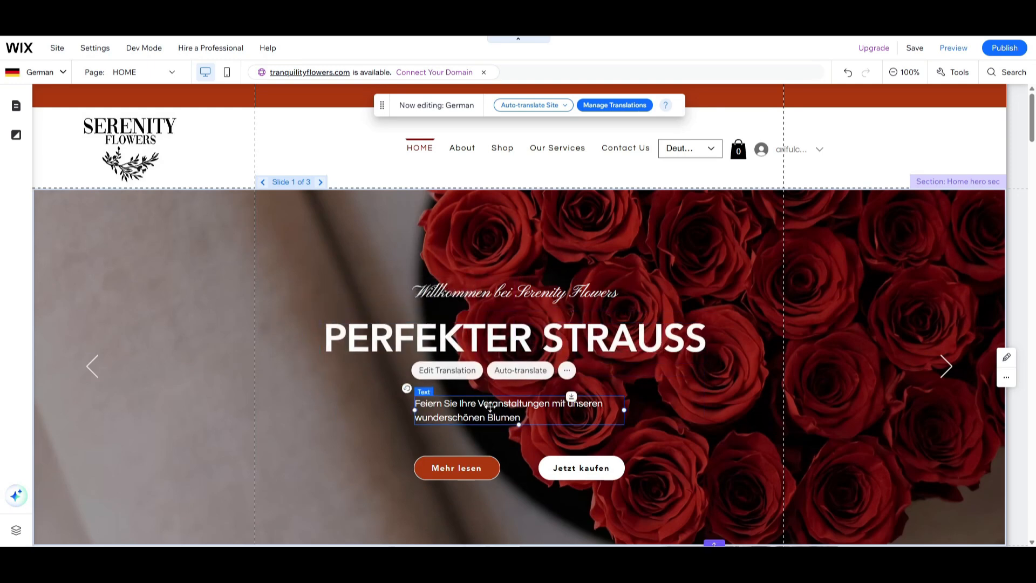
pyautogui.moveTo(486, 400); pyautogui.dragTo(489, 380)
pyautogui.moveTo(624, 390)
pyautogui.mouseDown()
pyautogui.moveTo(649, 390)
pyautogui.moveTo(614, 391)
pyautogui.mouseUp()
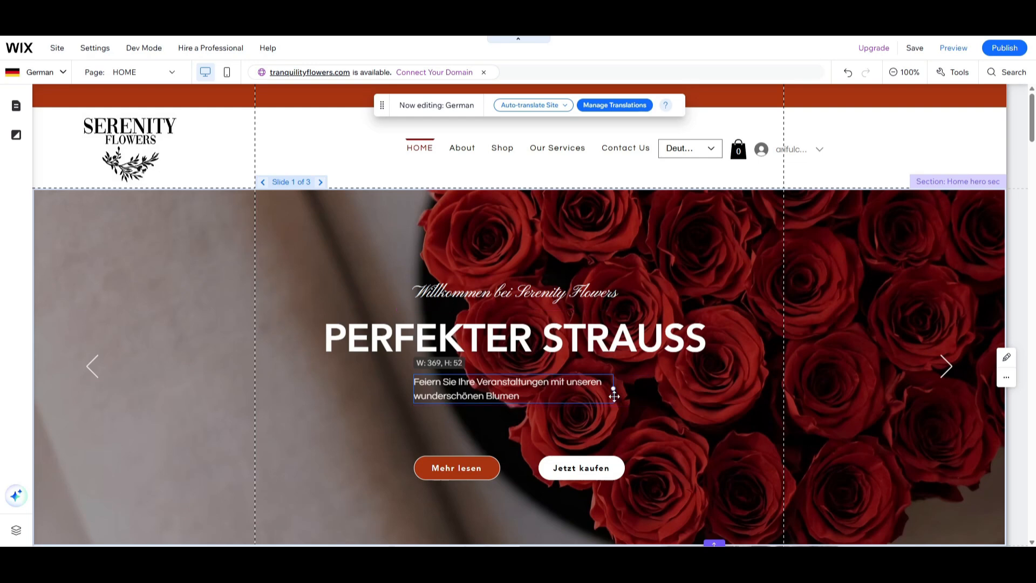
# Center-align the two-line German tagline under the hero heading.
pyautogui.doubleClick(526, 396)
pyautogui.click(647, 362)
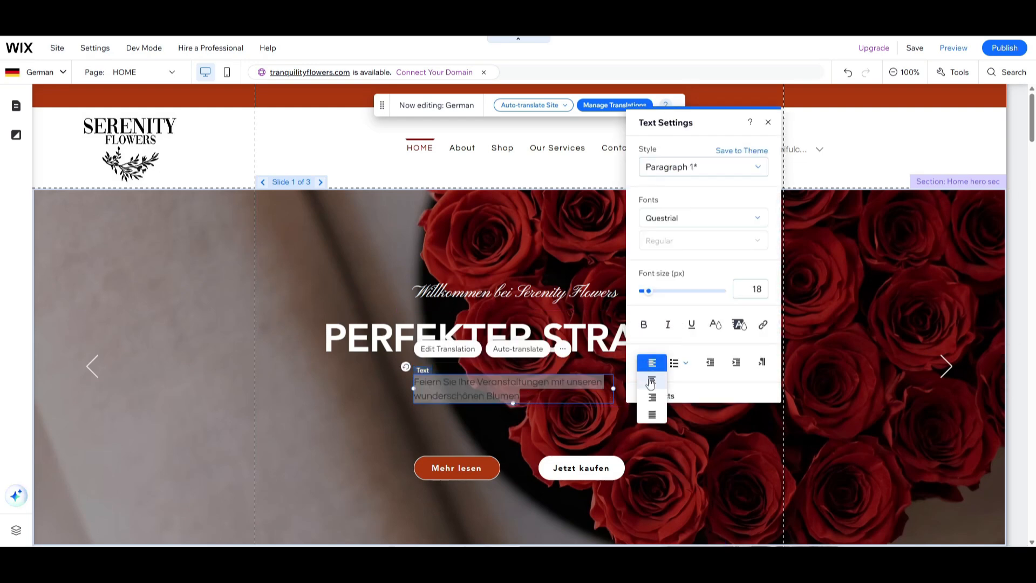
pyautogui.click(649, 380)
pyautogui.click(559, 407)
# Look over the rest of the German home page, publish the site, and open the live version.
pyautogui.scroll(-2, 642, 421)
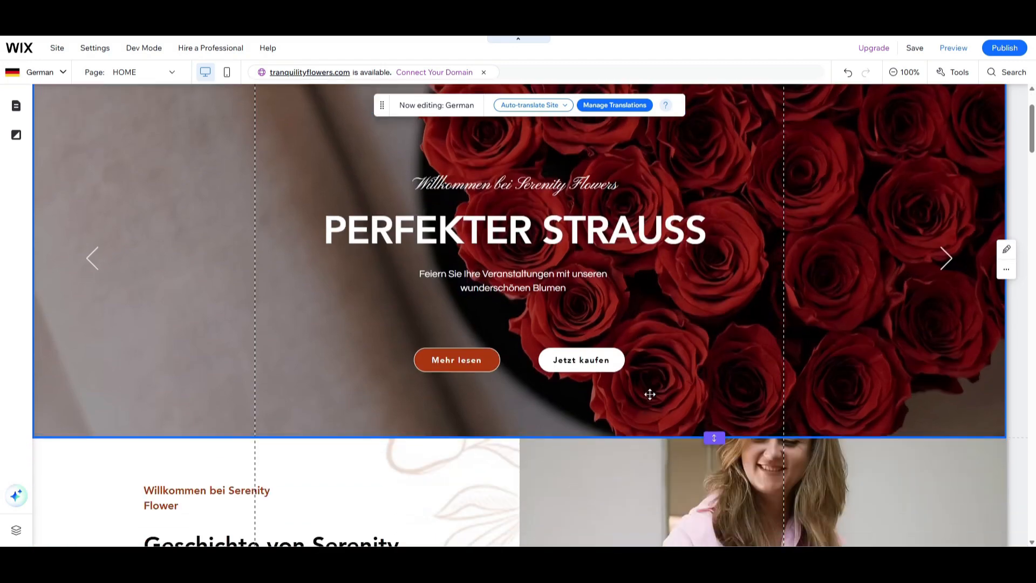
pyautogui.scroll(-10, 647, 323)
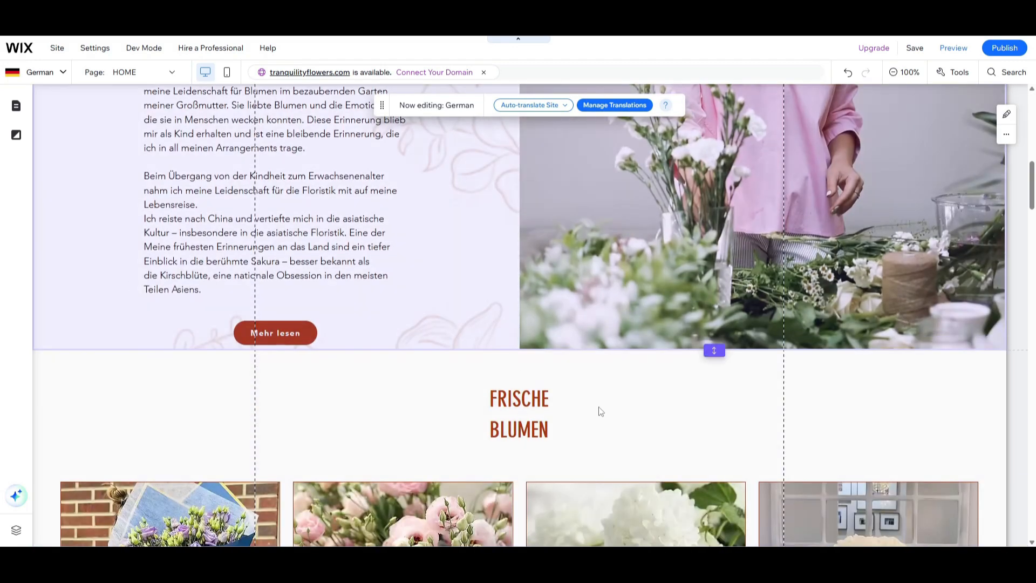
pyautogui.scroll(8, 593, 413)
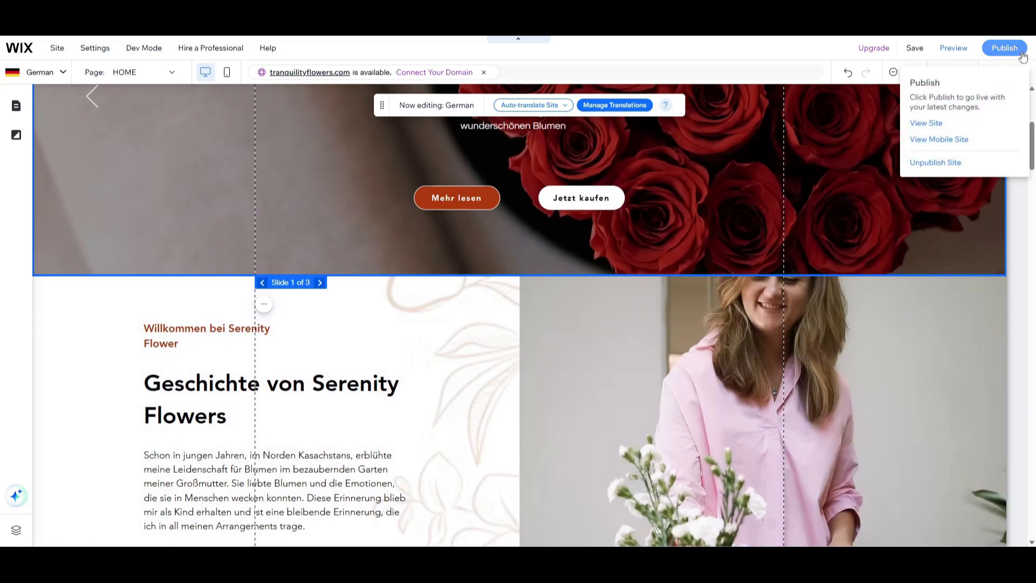
pyautogui.click(1022, 55)
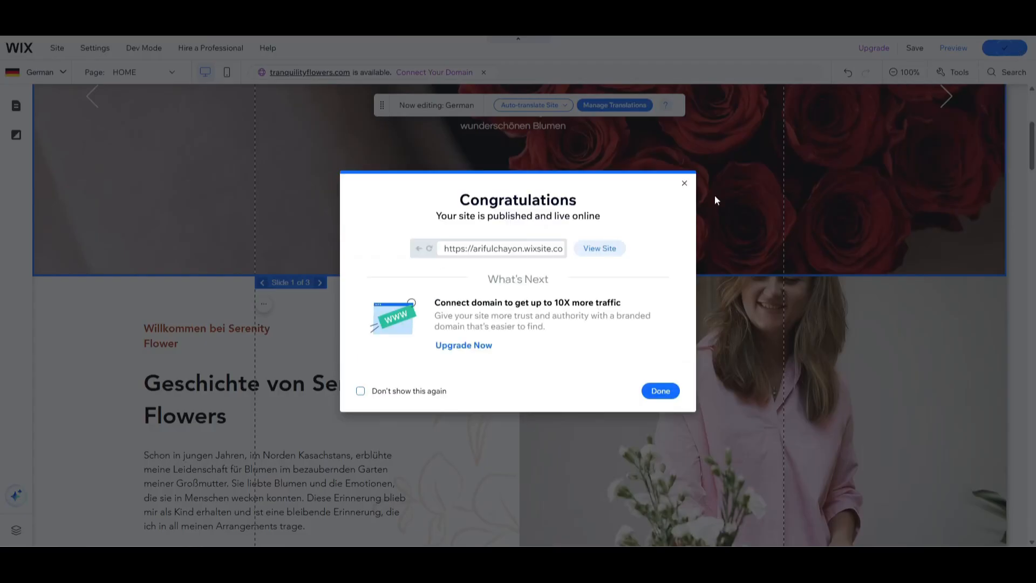
pyautogui.click(621, 253)
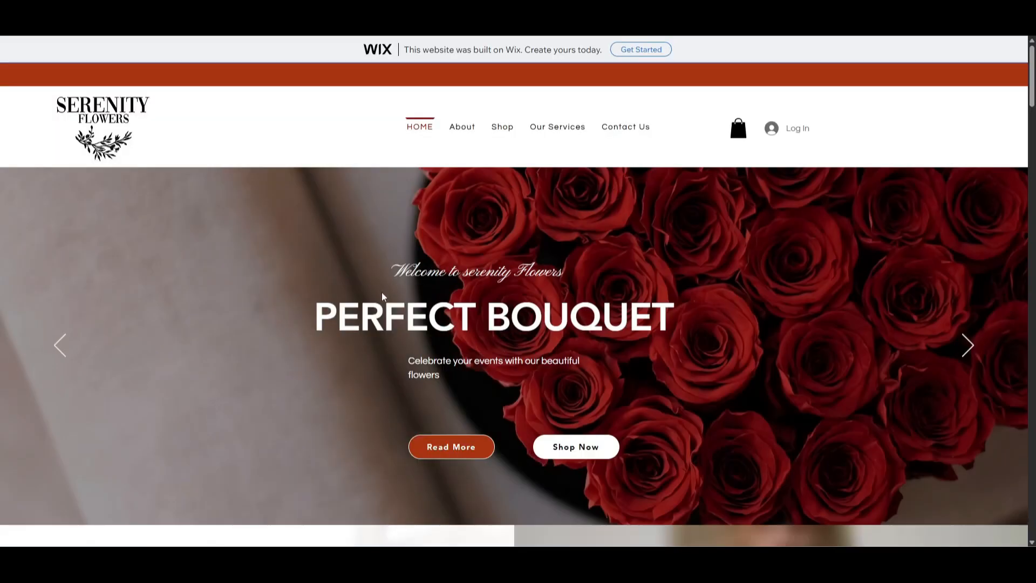
# Switch the live site from English to German and examine the translated home page sections and product listings.
pyautogui.scroll(-15, 597, 305)
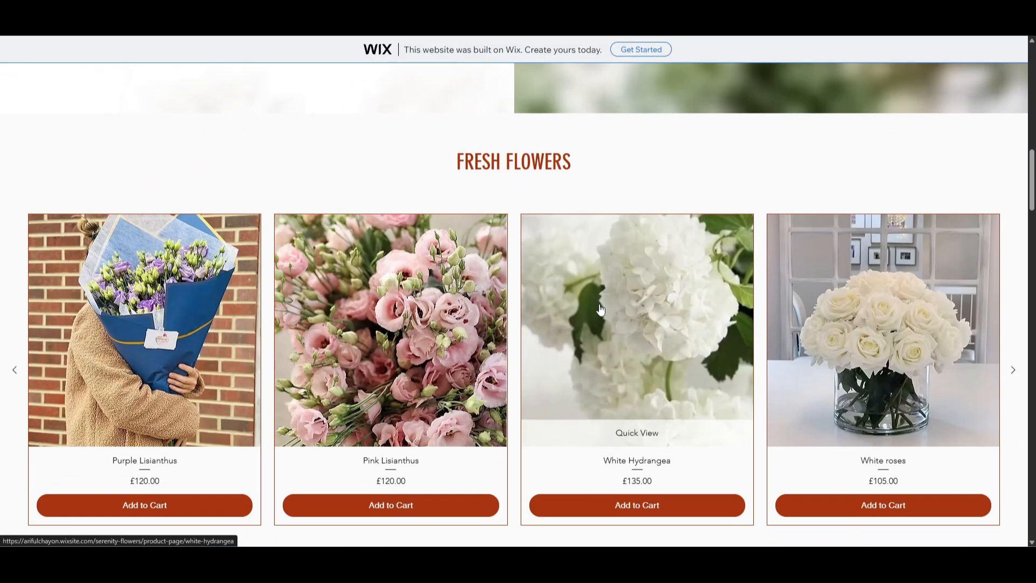
pyautogui.scroll(15, 602, 309)
pyautogui.click(688, 132)
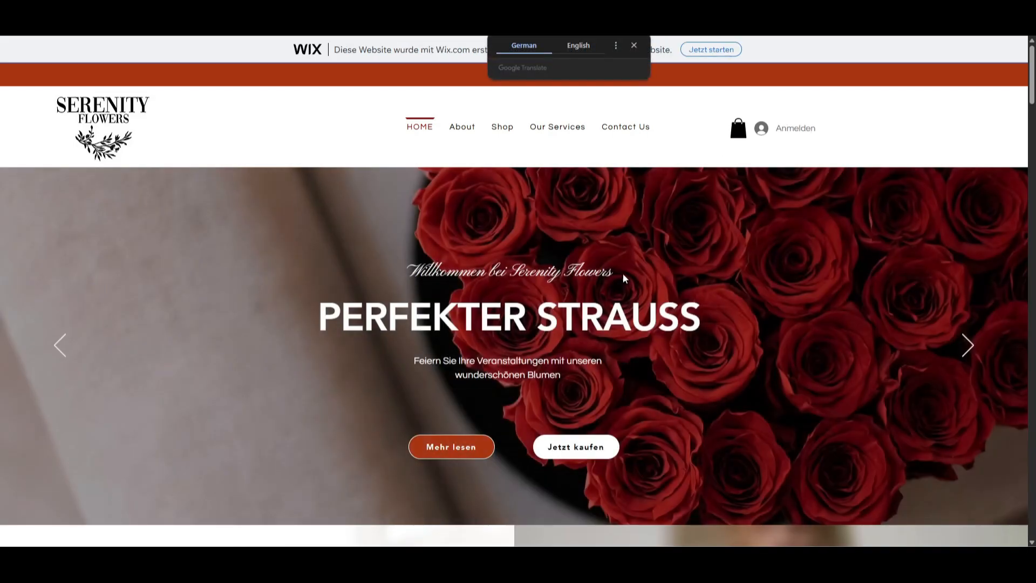
pyautogui.scroll(-15, 690, 373)
pyautogui.scroll(7, 509, 362)
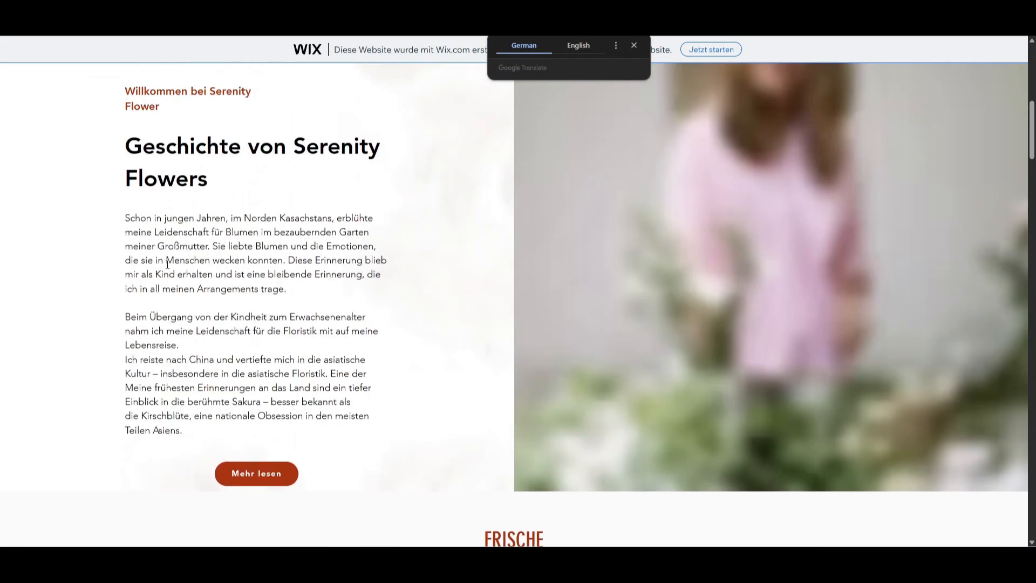
pyautogui.scroll(-10, 509, 361)
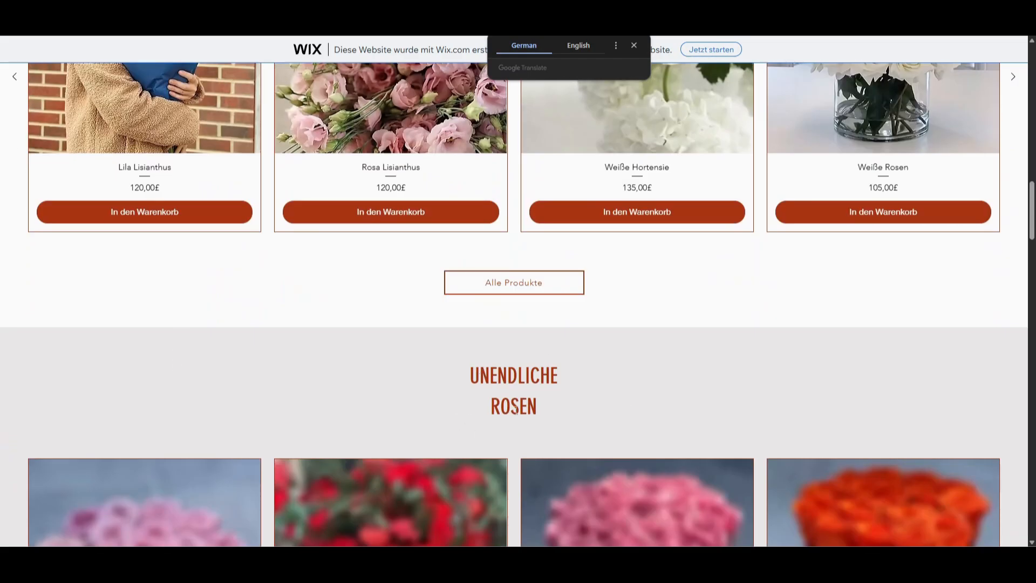
pyautogui.scroll(18, 515, 409)
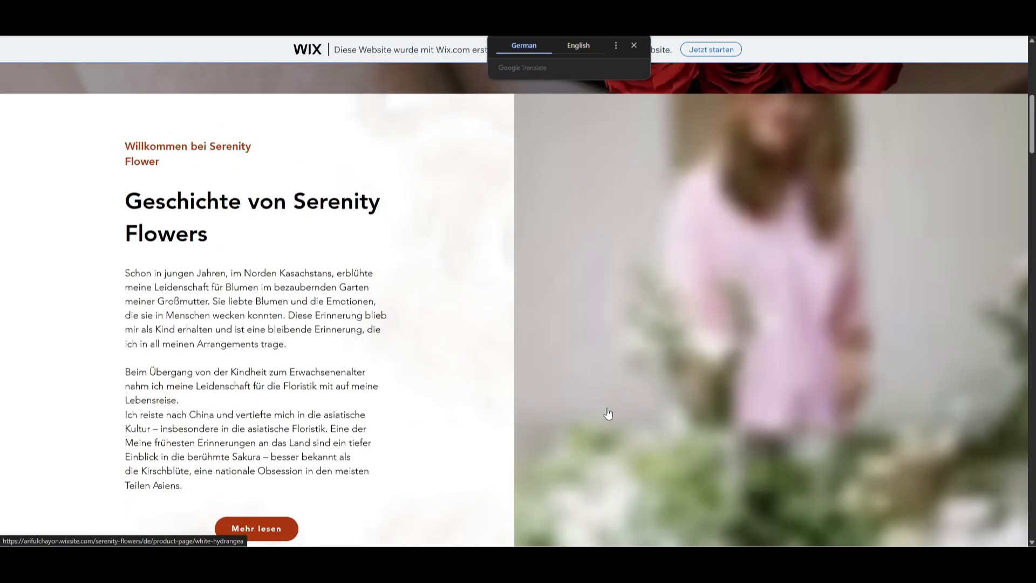